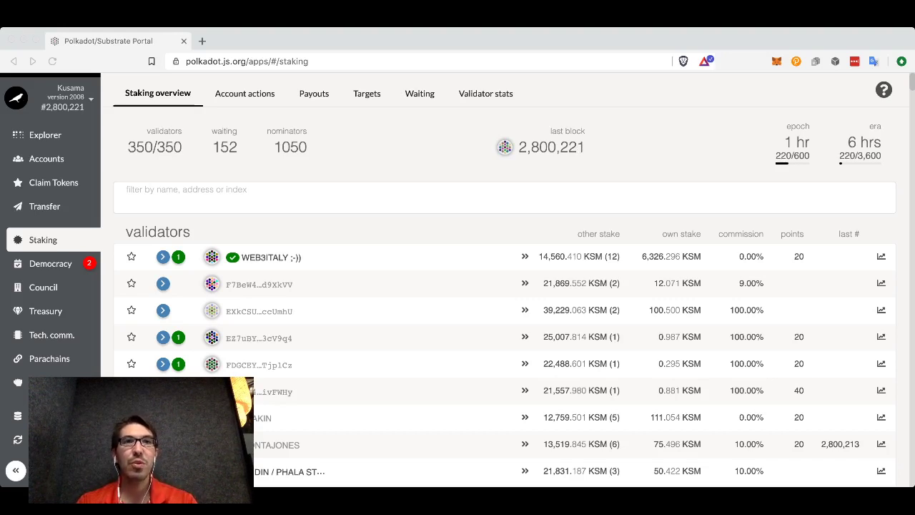
- Reload the app at its base address without #/staking, keeping the Kusama network
{"action": "left_click", "coordinate": [256, 62]}
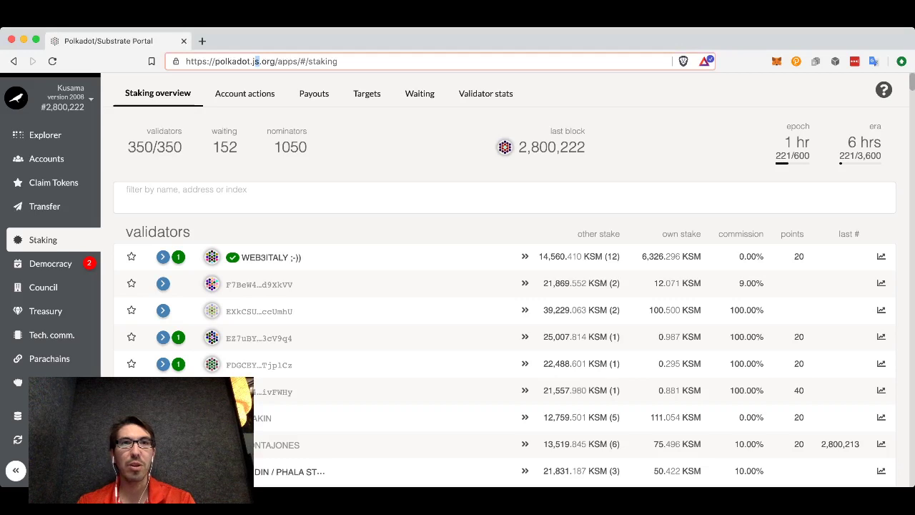
{"action": "left_click_drag", "start_coordinate": [300, 62], "coordinate": [339, 62]}
{"action": "key", "text": "BackSpace"}
{"action": "key", "text": "Return"}
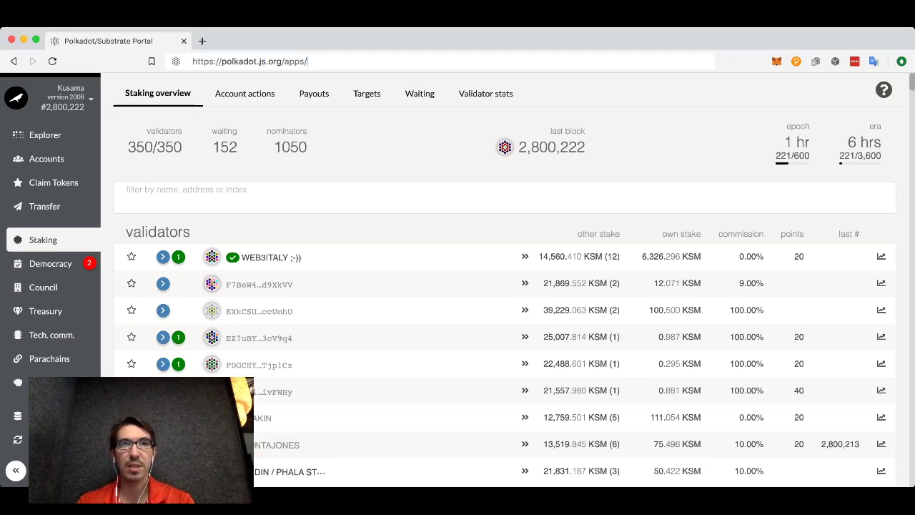
{"action": "key", "text": "Return"}
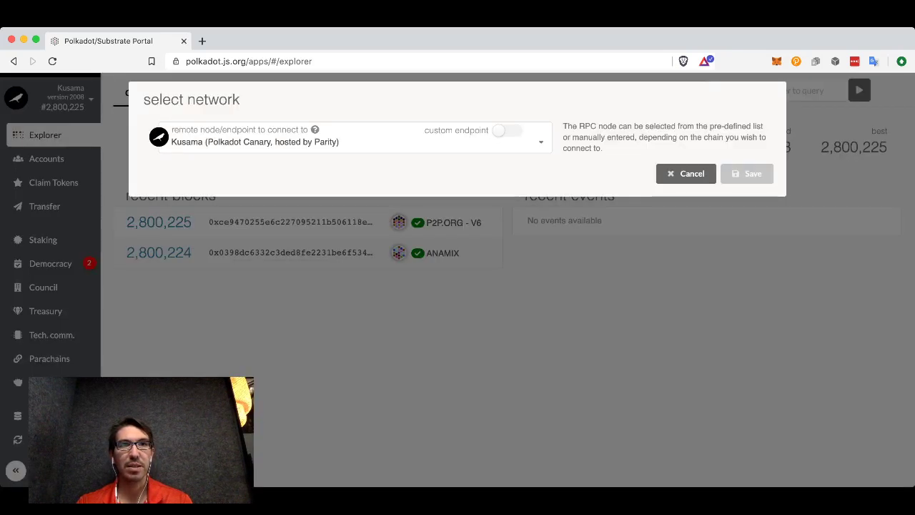
{"action": "left_click", "coordinate": [350, 142]}
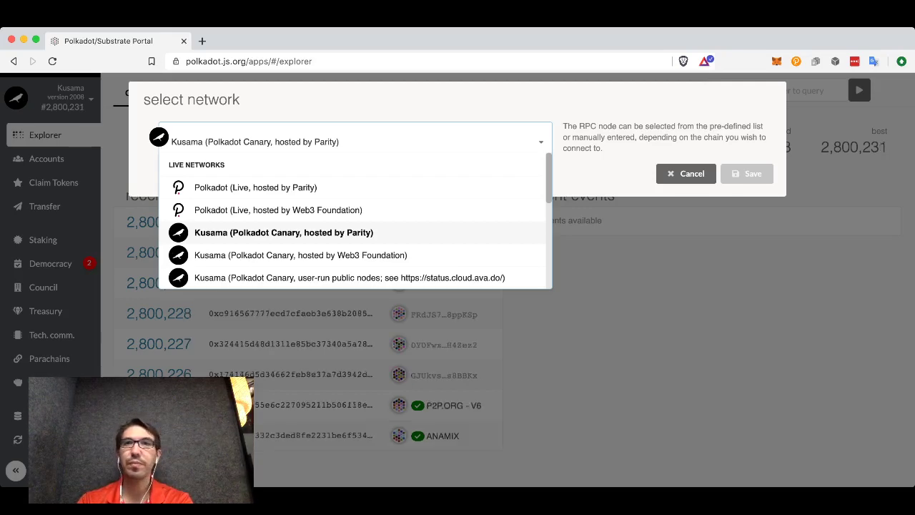
{"action": "key", "text": "Escape"}
{"action": "key", "text": "Escape"}
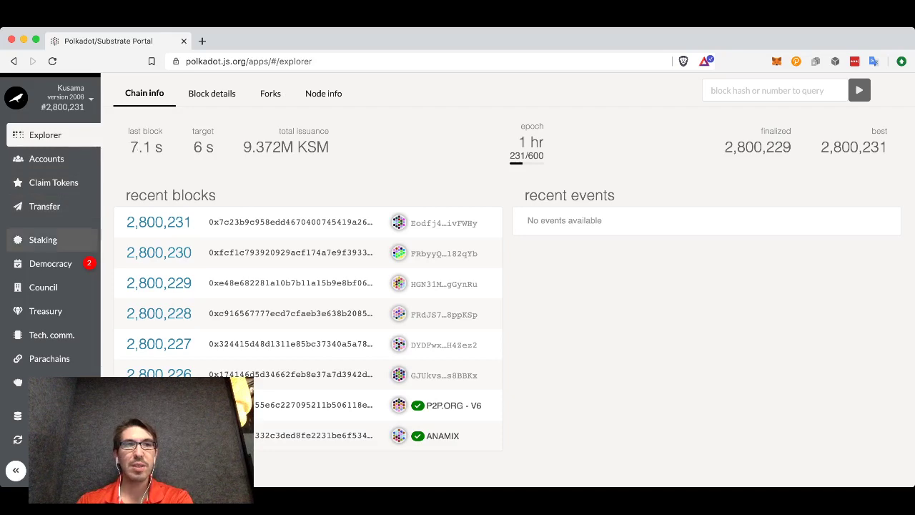
- Go to Staking, note 152 waiting validators and 1050 nominators, then view Account actions
{"action": "left_click", "coordinate": [43, 239]}
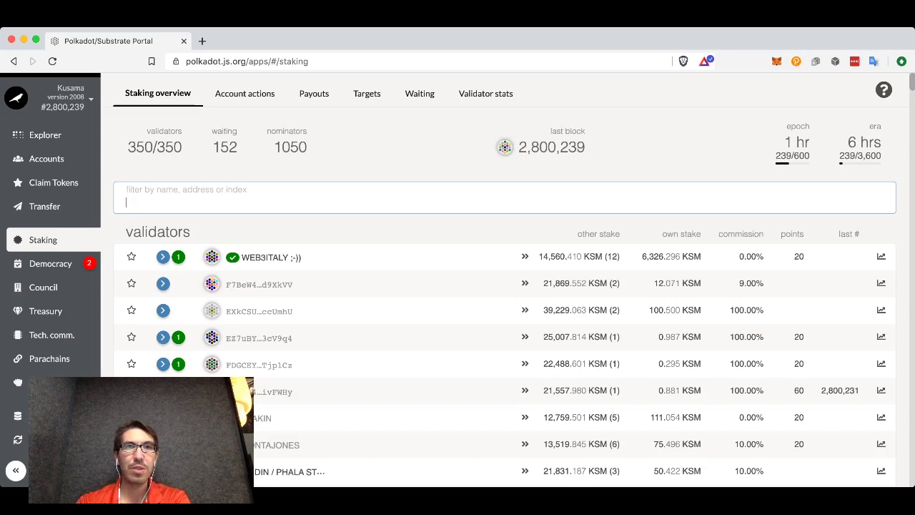
{"action": "double_click", "coordinate": [225, 146]}
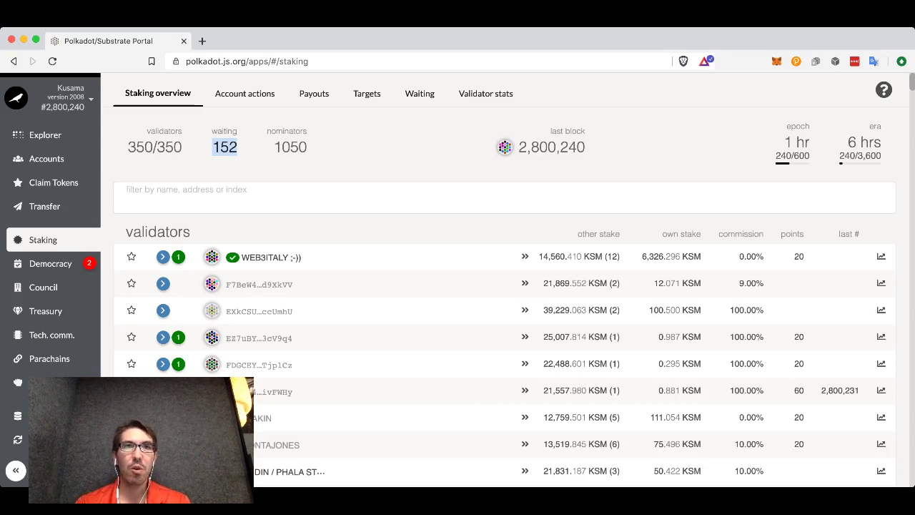
{"action": "double_click", "coordinate": [290, 146]}
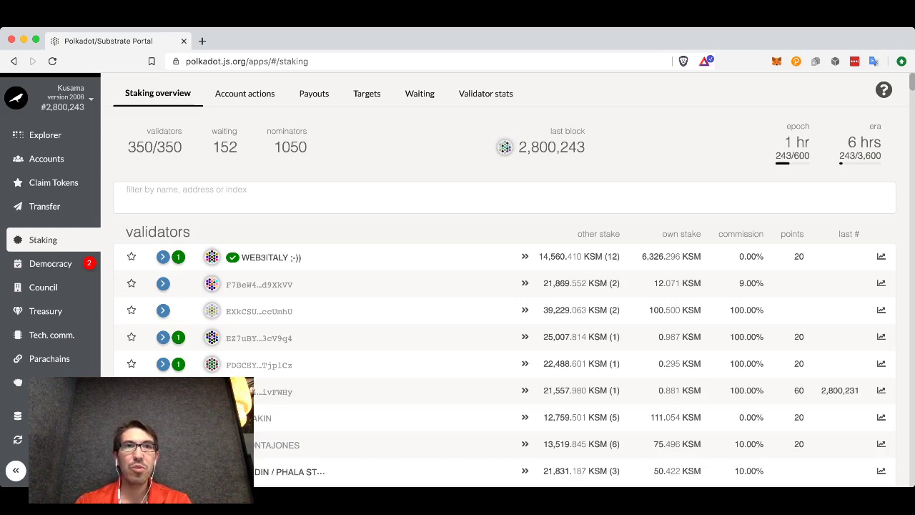
{"action": "left_click", "coordinate": [245, 93]}
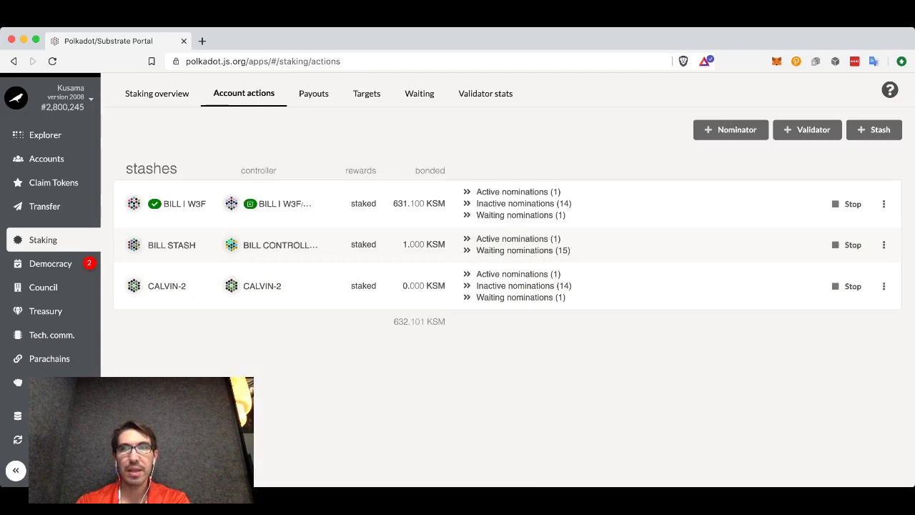
- Open the setup nominator 1/2 dialog with the + Nominator button
{"action": "left_click", "coordinate": [731, 130]}
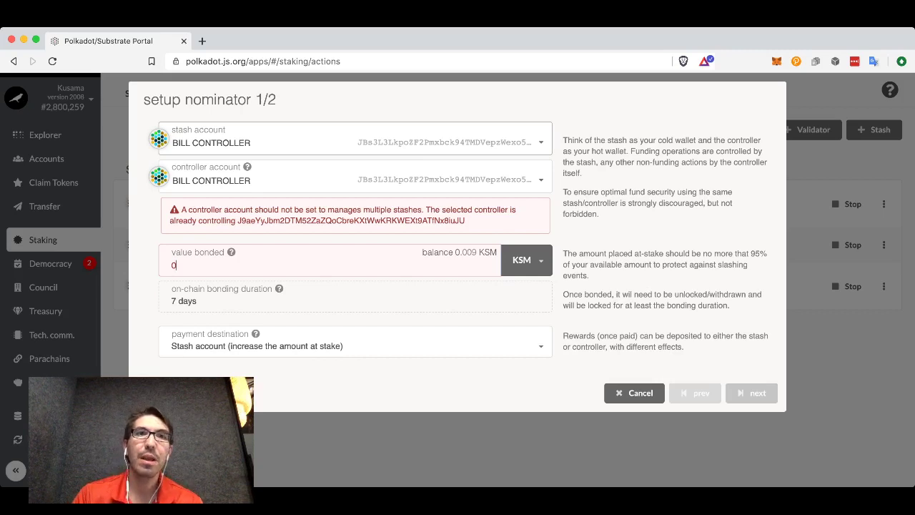
- Choose TUTORIAL CONTROLLER as controller and TUTORIAL STASH as stash account
{"action": "left_click", "coordinate": [354, 180]}
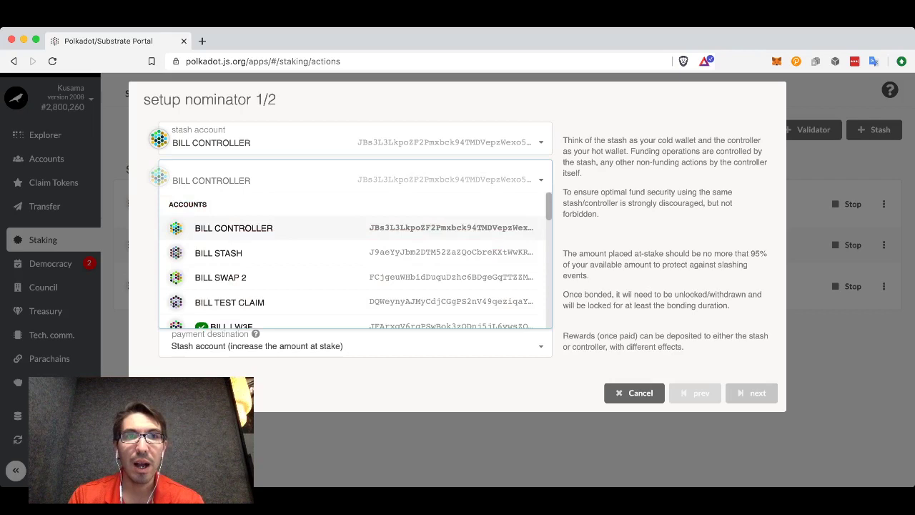
{"action": "scroll", "coordinate": [286, 267], "scroll_direction": "down", "scroll_amount": 10}
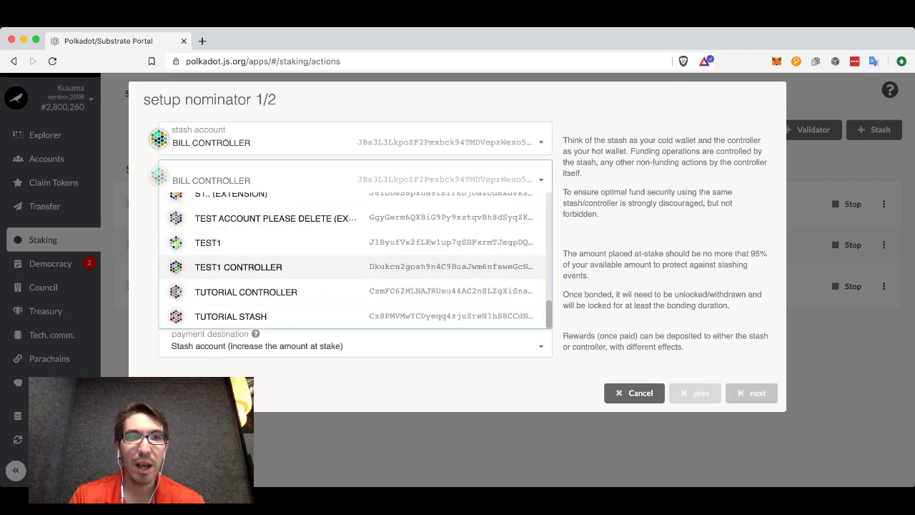
{"action": "key", "text": "Down"}
{"action": "key", "text": "Return"}
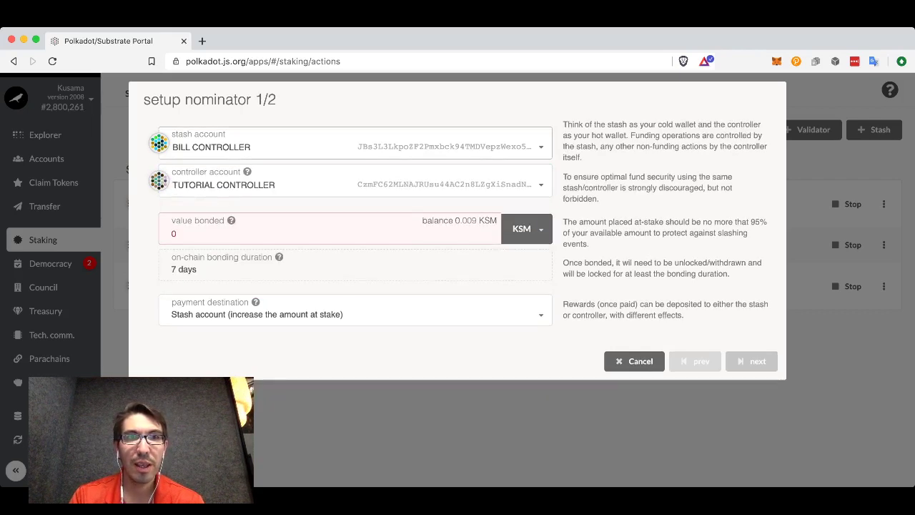
{"action": "key", "text": "shift+Tab"}
{"action": "key", "text": "Down"}
{"action": "key", "text": "Down"}
{"action": "key", "text": "Down"}
{"action": "key", "text": "Down"}
{"action": "key", "text": "Down"}
{"action": "key", "text": "Down"}
{"action": "key", "text": "Down"}
{"action": "key", "text": "Down"}
{"action": "key", "text": "Down"}
{"action": "key", "text": "Down"}
{"action": "key", "text": "Down"}
{"action": "key", "text": "Down"}
{"action": "key", "text": "Down"}
{"action": "key", "text": "Down"}
{"action": "key", "text": "Down"}
{"action": "key", "text": "Down"}
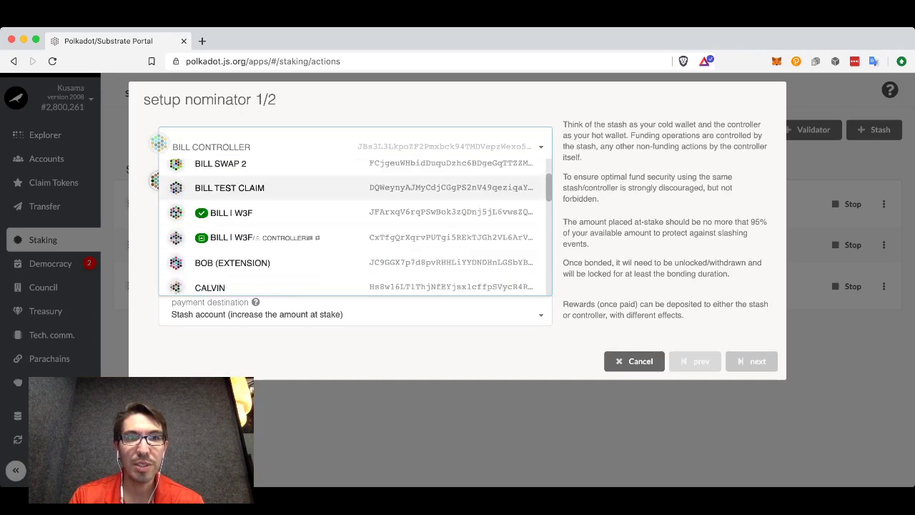
{"action": "key", "text": "Return"}
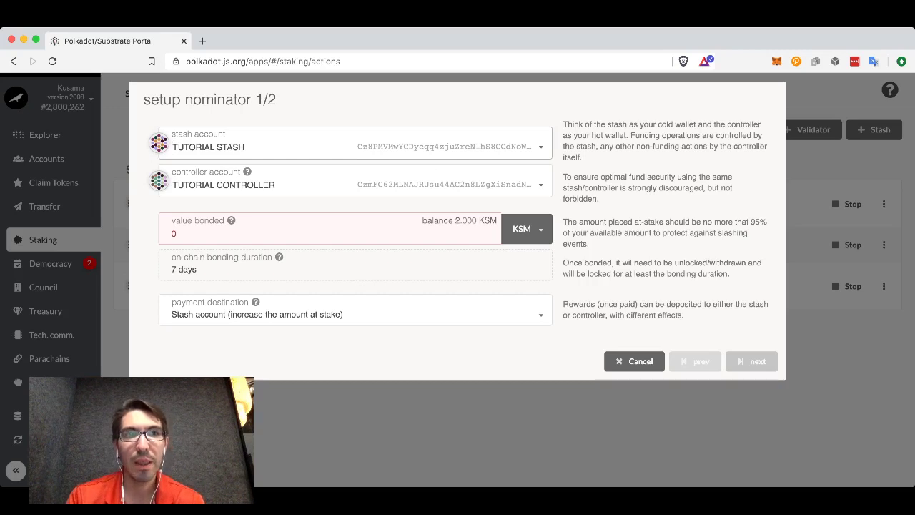
- After trying TUTORIAL STASH as controller, set the controller back to TUTORIAL CONTROLLER
{"action": "left_click", "coordinate": [286, 184]}
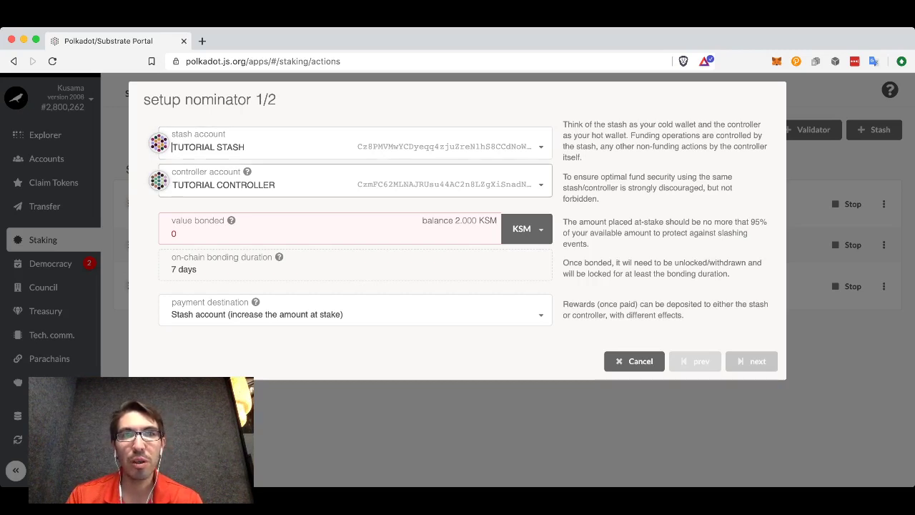
{"action": "left_click", "coordinate": [171, 147]}
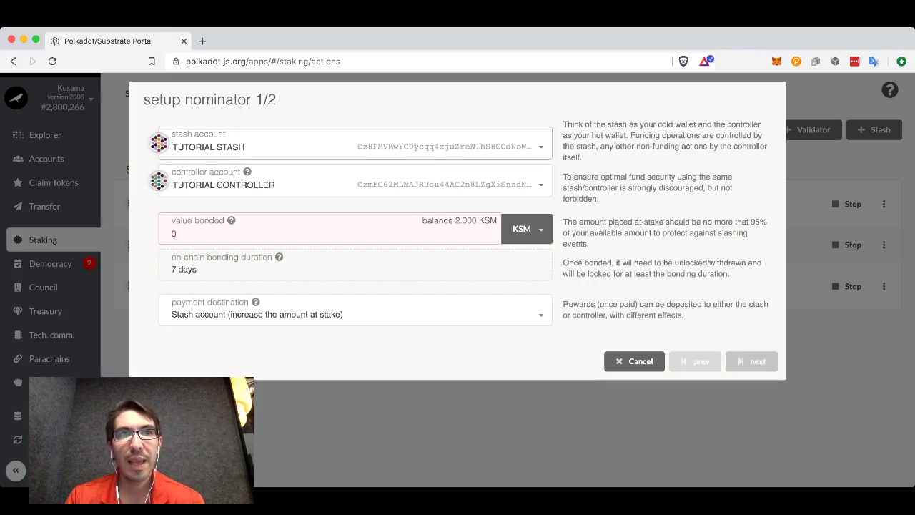
{"action": "left_click", "coordinate": [214, 184]}
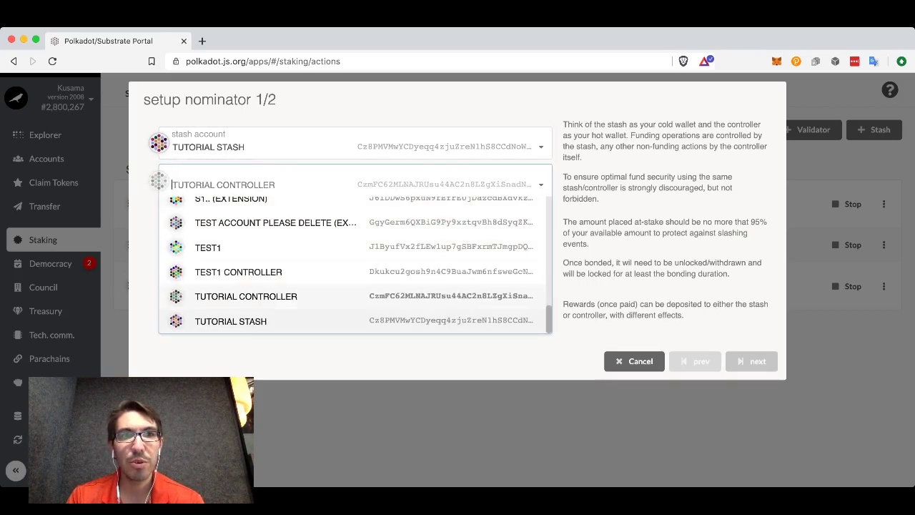
{"action": "key", "text": "Return"}
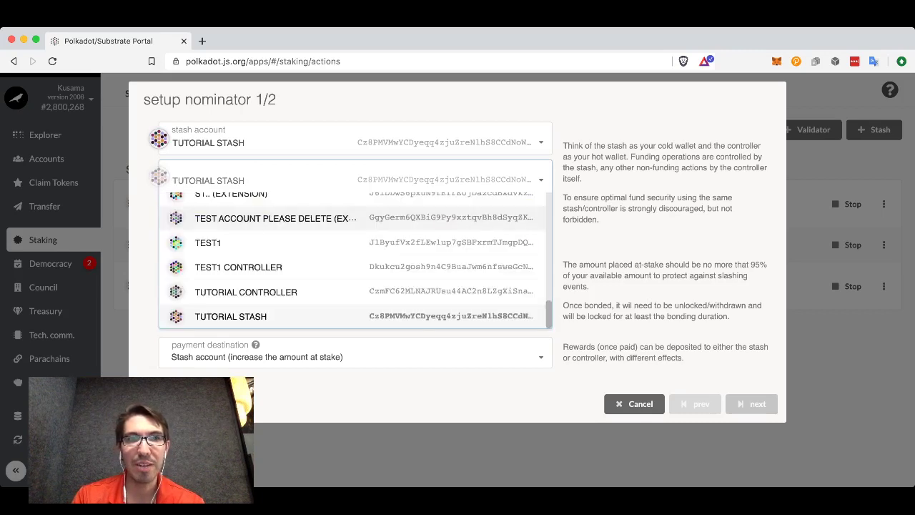
{"action": "key", "text": "Return"}
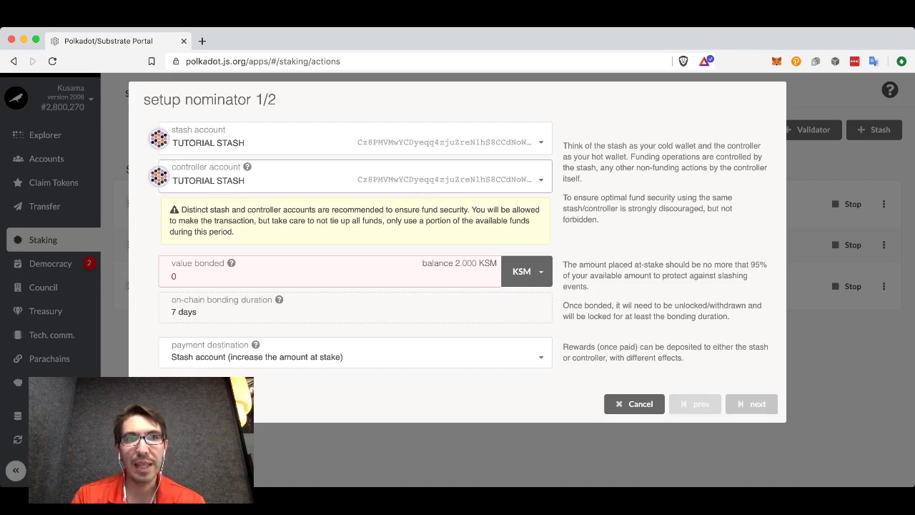
{"action": "key", "text": "Down"}
{"action": "key", "text": "Up"}
{"action": "key", "text": "Up"}
{"action": "key", "text": "Down"}
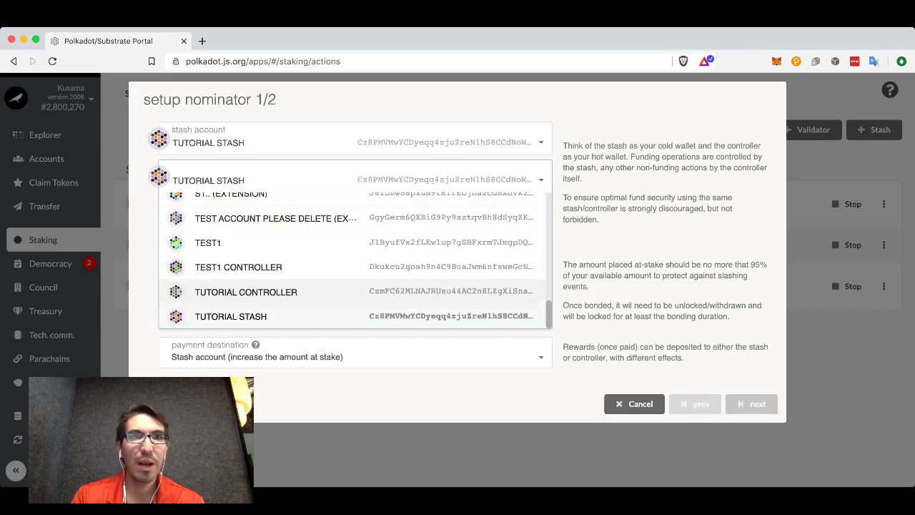
{"action": "key", "text": "Return"}
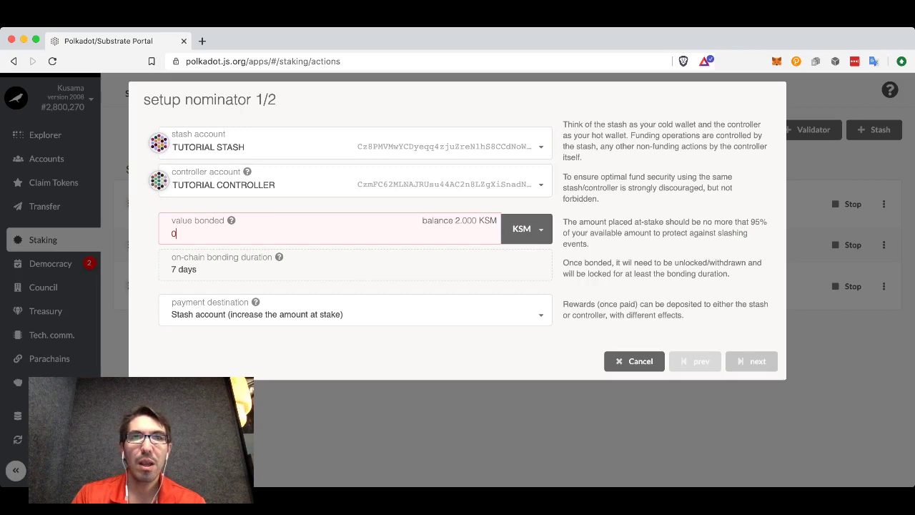
- Enter 1.5 KSM as the bonded value from the stash's 2.000 KSM balance
{"action": "key", "text": "BackSpace"}
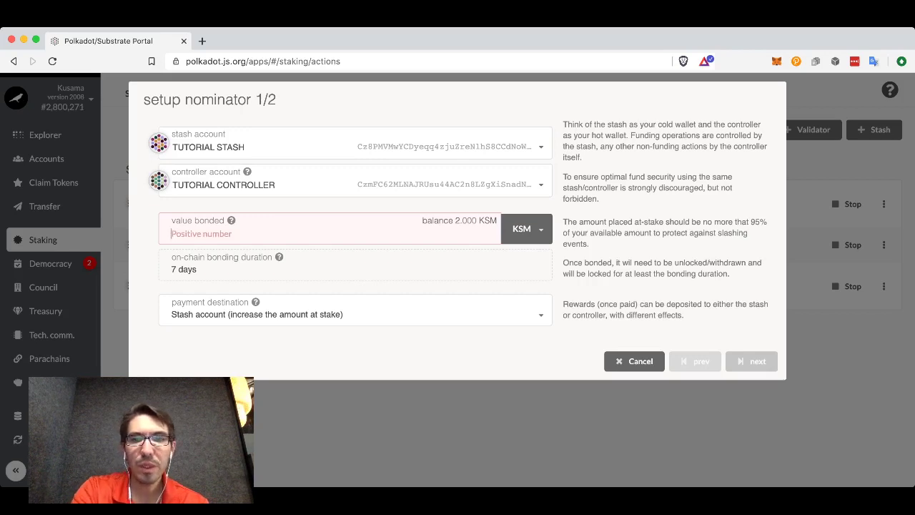
{"action": "type", "text": "1.5"}
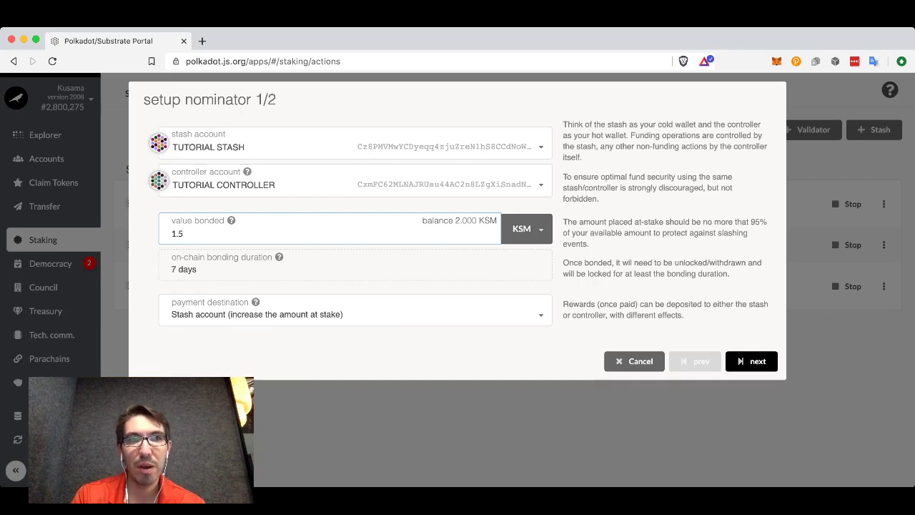
{"action": "key", "text": "shift+Left"}
{"action": "key", "text": "shift+Left"}
{"action": "key", "text": "shift+Left"}
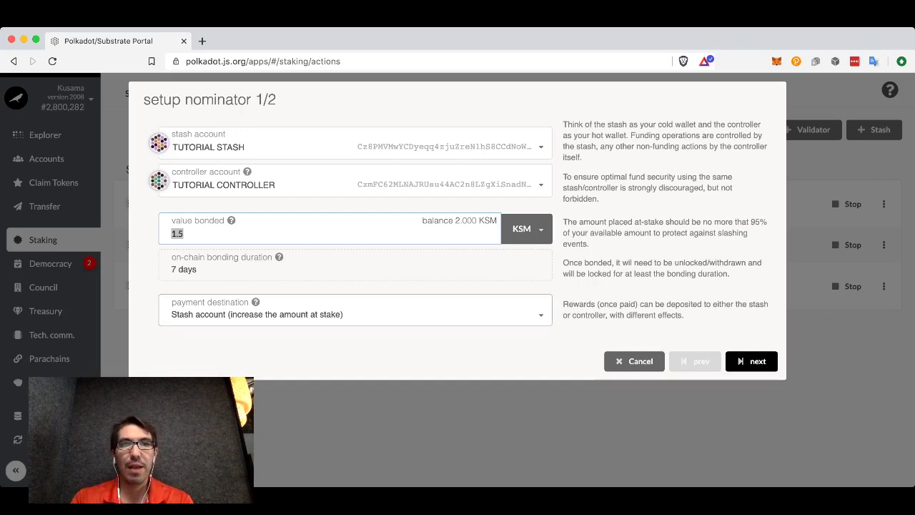
- Keep the reward destination as 'Stash account (increase the amount at stake)'
{"action": "left_click", "coordinate": [355, 314]}
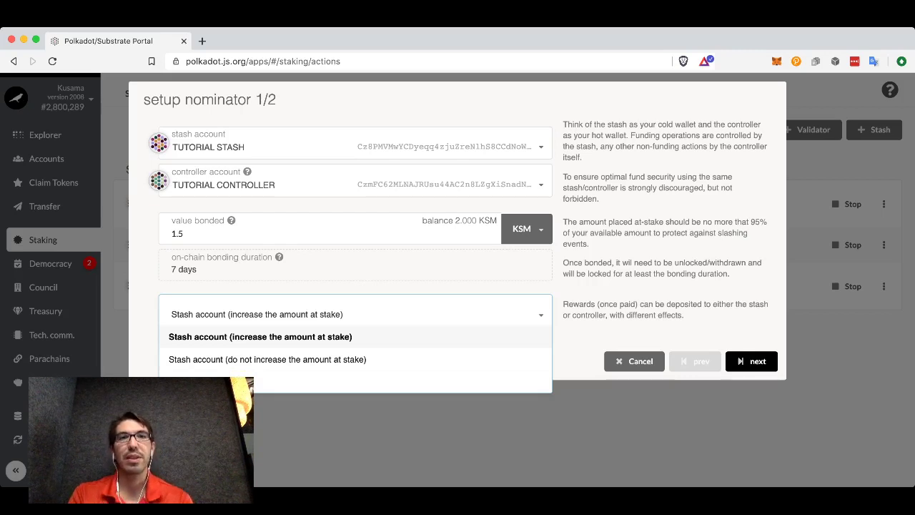
{"action": "key", "text": "Escape"}
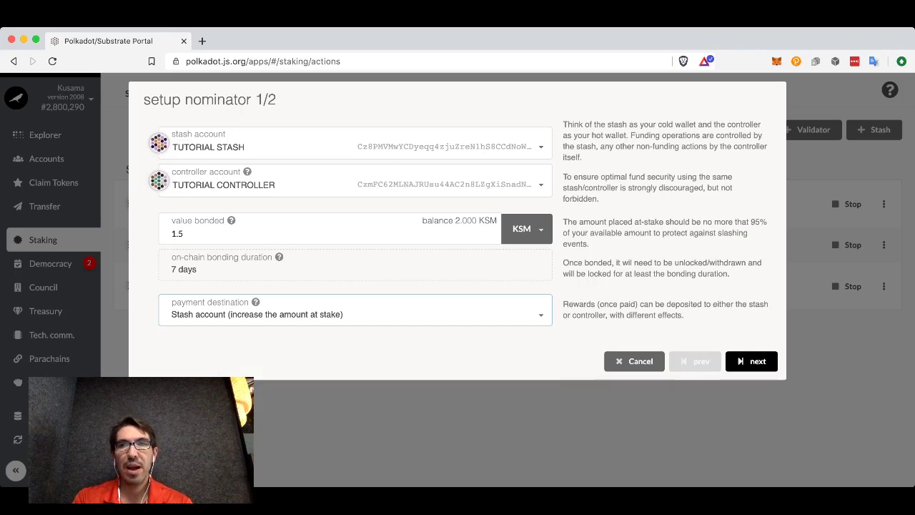
- Advance to setup nominator 2/2, where the 16 most profitable validators are auto-selected
{"action": "left_click", "coordinate": [741, 361]}
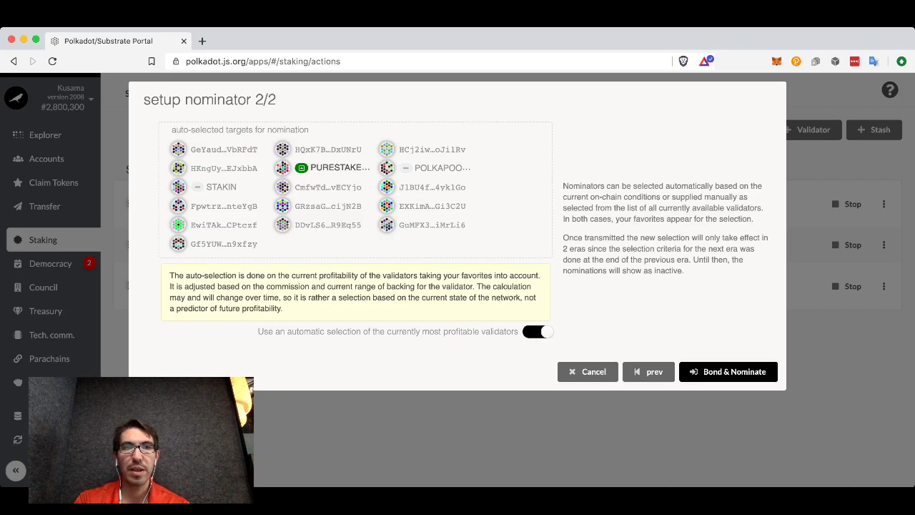
- Turn off automatic selection and hand-nominate WEB3ITALY and several other candidate validators
{"action": "left_click", "coordinate": [535, 331]}
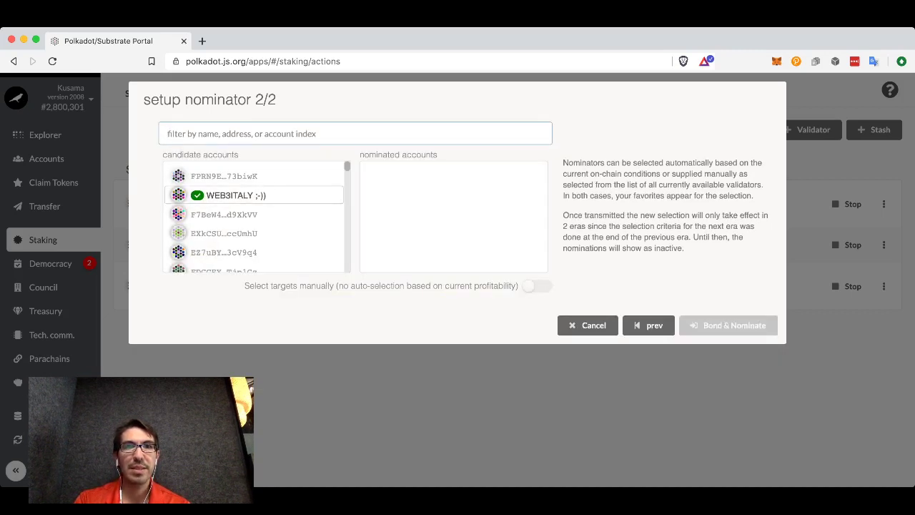
{"action": "scroll", "coordinate": [254, 214], "scroll_direction": "down", "scroll_amount": 3}
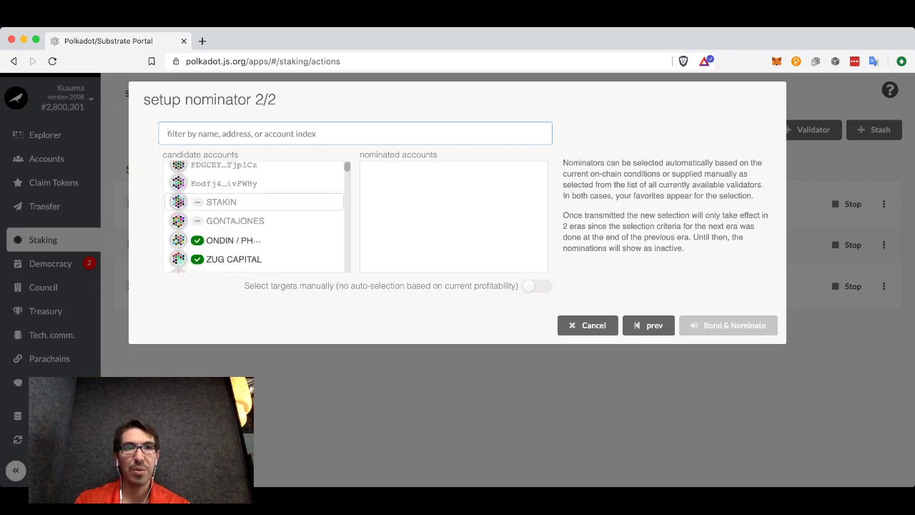
{"action": "scroll", "coordinate": [254, 215], "scroll_direction": "down", "scroll_amount": 1}
{"action": "scroll", "coordinate": [256, 214], "scroll_direction": "up", "scroll_amount": 1}
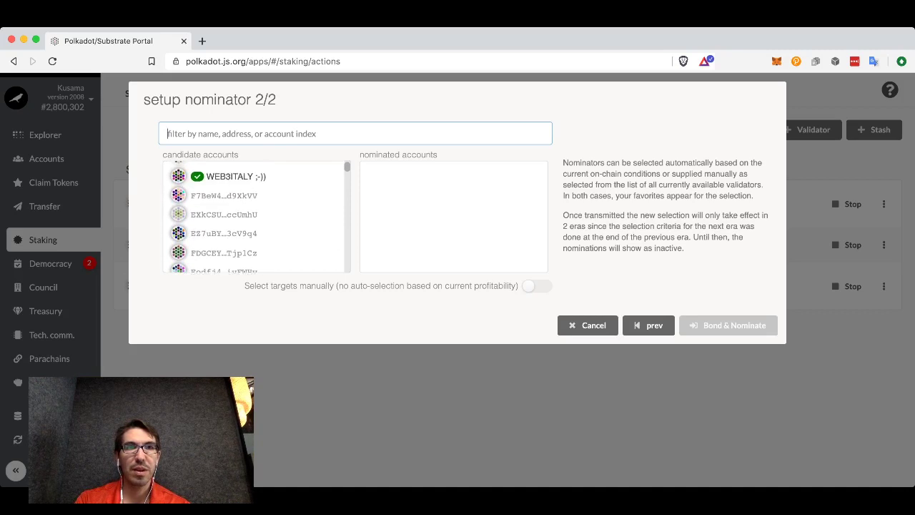
{"action": "left_click", "coordinate": [254, 195]}
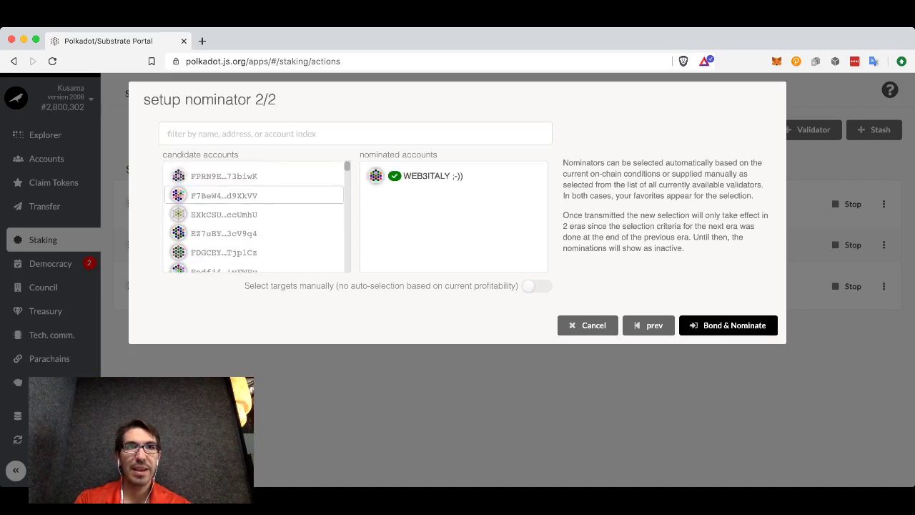
{"action": "left_click", "coordinate": [254, 214]}
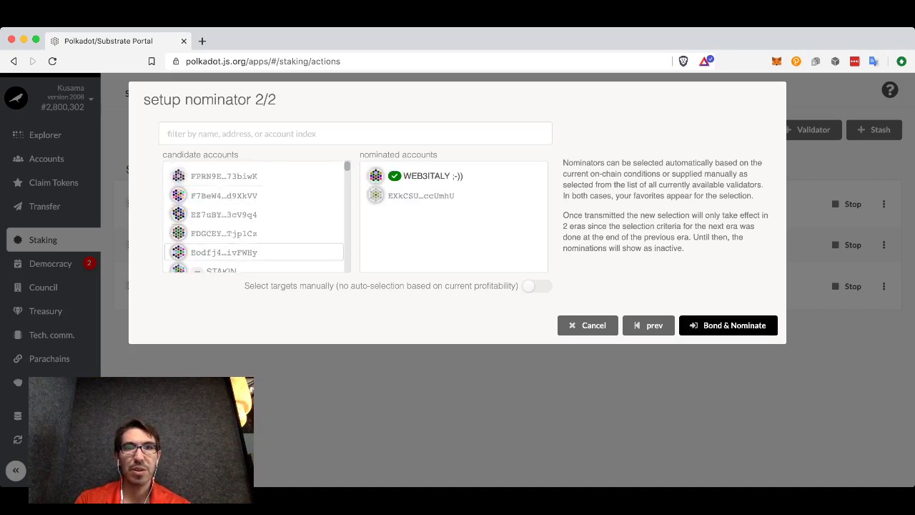
{"action": "left_click", "coordinate": [253, 252]}
{"action": "left_click", "coordinate": [254, 214]}
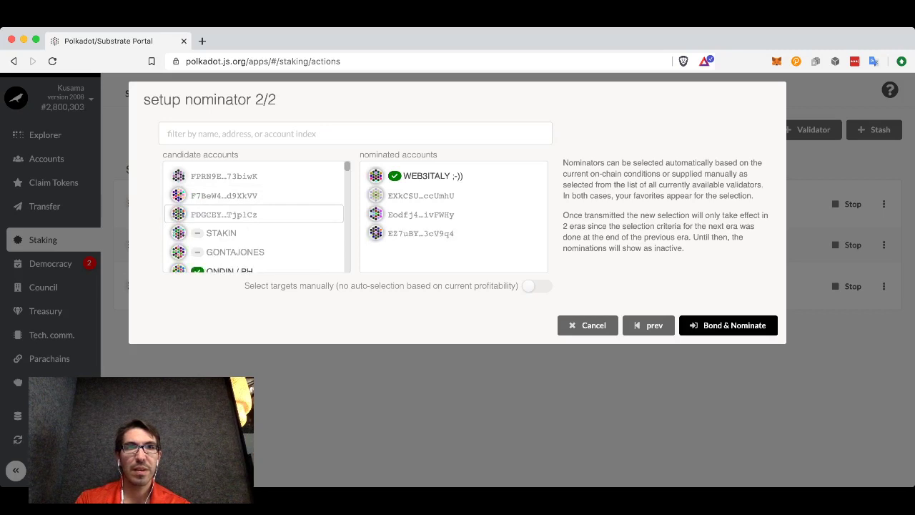
- Nominate more validators including STAKIN and GONTAJONES, then restore automatic selection of 16
{"action": "left_click", "coordinate": [254, 195]}
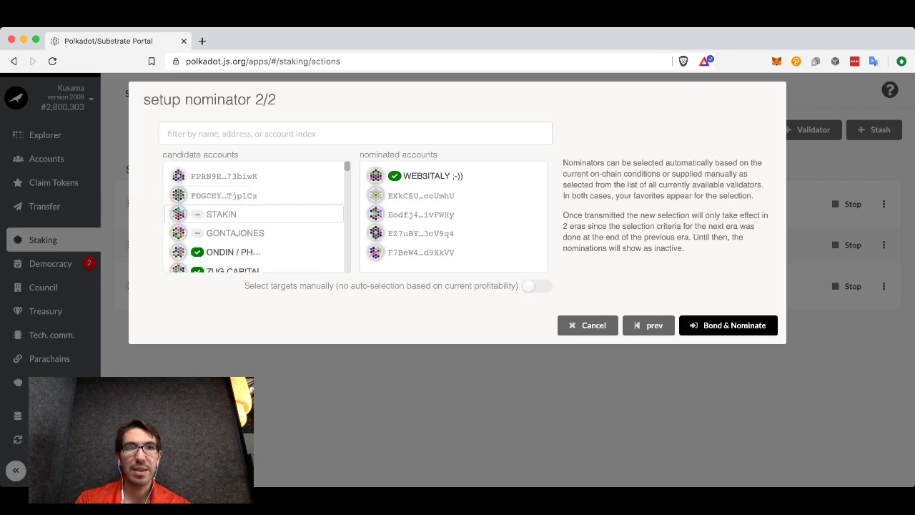
{"action": "left_click", "coordinate": [254, 214]}
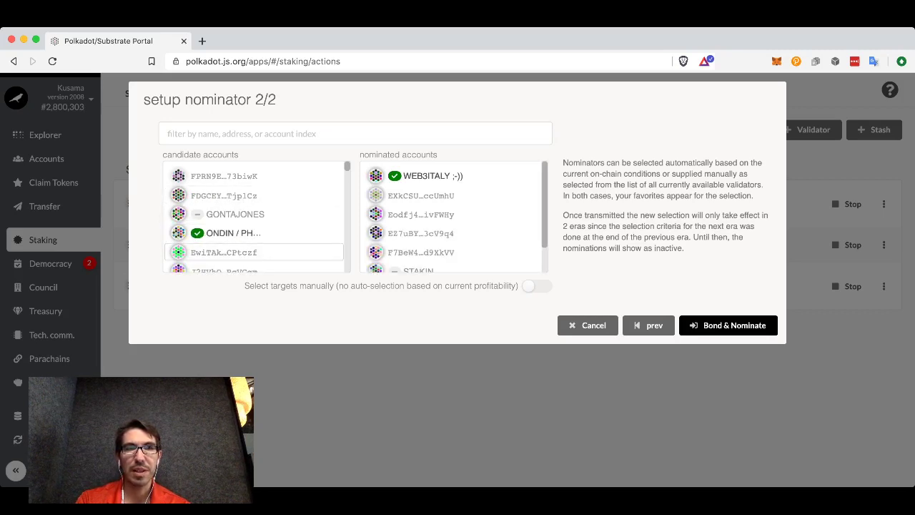
{"action": "left_click", "coordinate": [254, 214]}
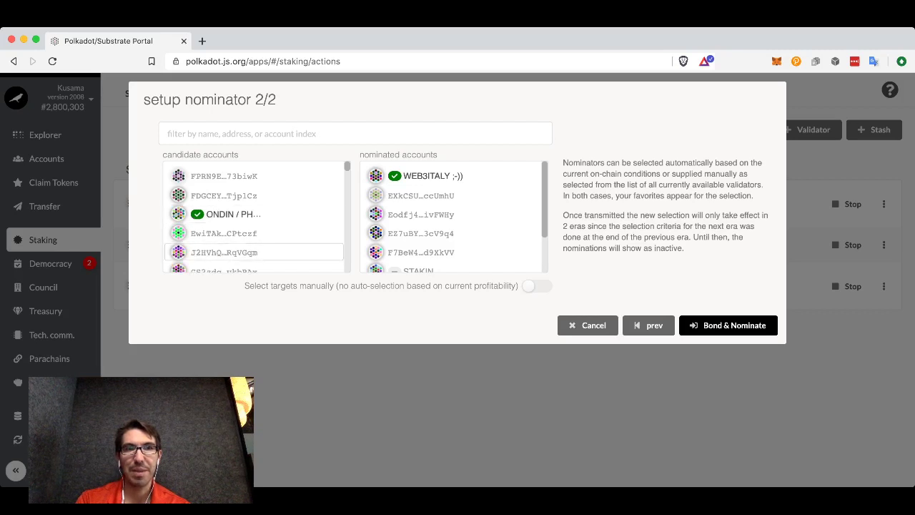
{"action": "left_click", "coordinate": [253, 252]}
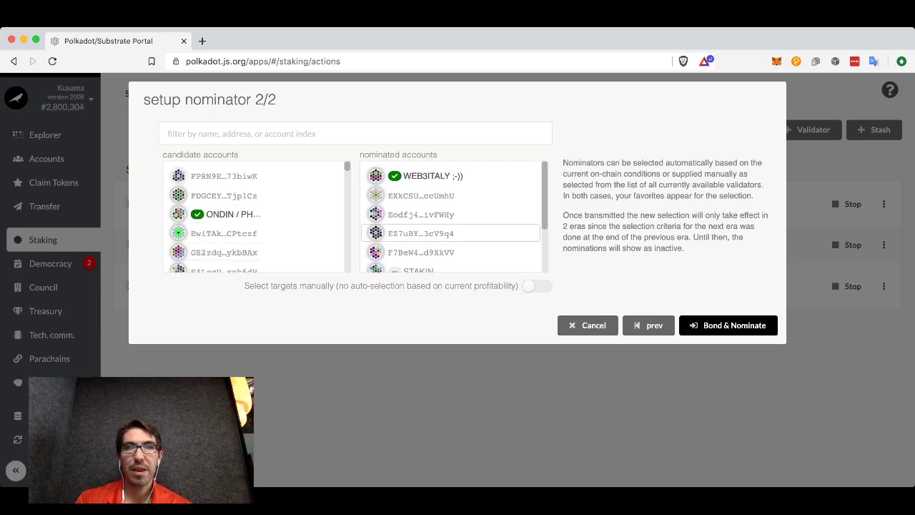
{"action": "scroll", "coordinate": [450, 236], "scroll_direction": "down", "scroll_amount": 3}
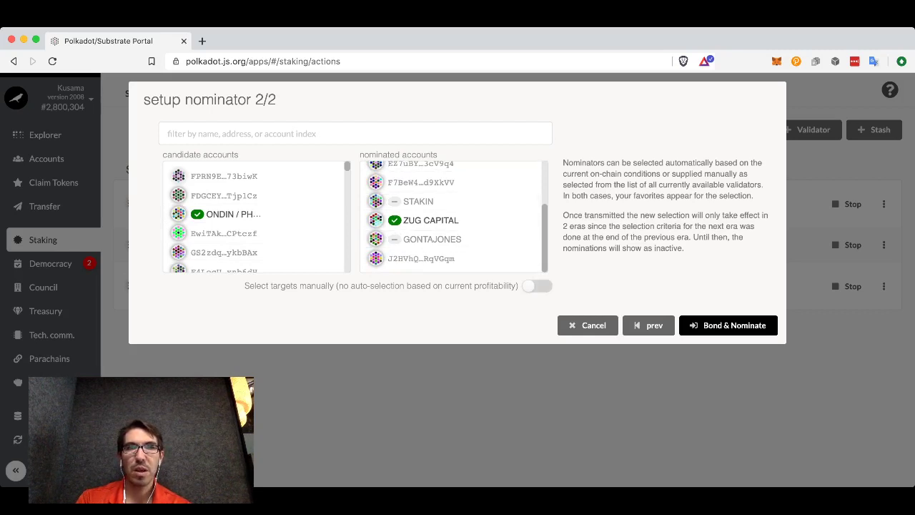
{"action": "left_click", "coordinate": [537, 285]}
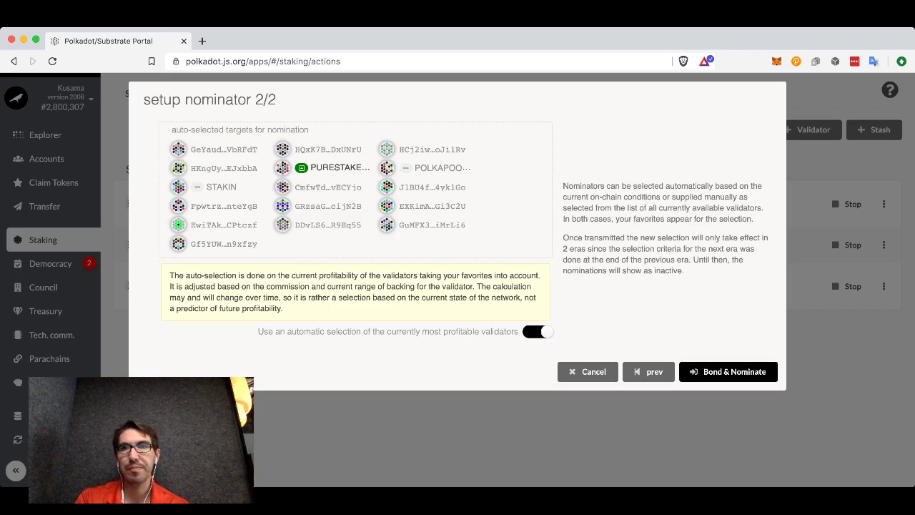
- Bond & Nominate, then sign and submit the utility.batch transaction with the account password
{"action": "left_click", "coordinate": [728, 371]}
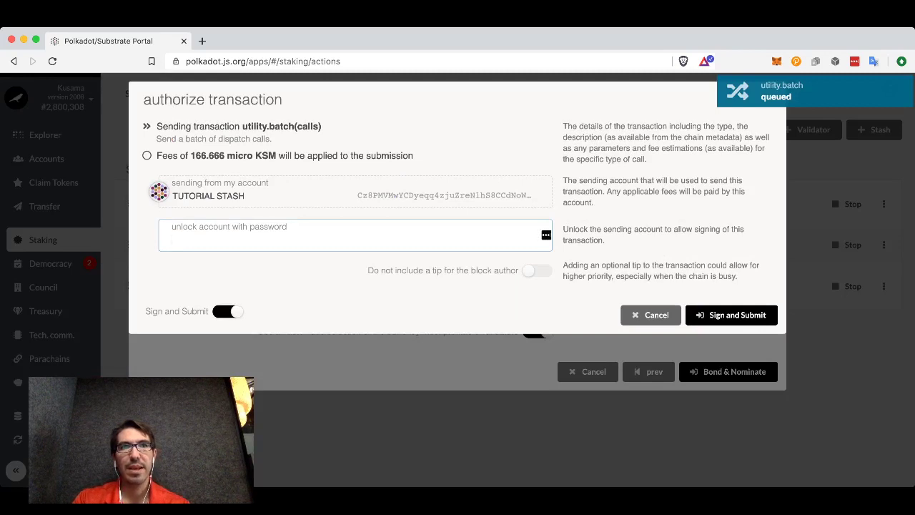
{"action": "type", "text": "•••••••"}
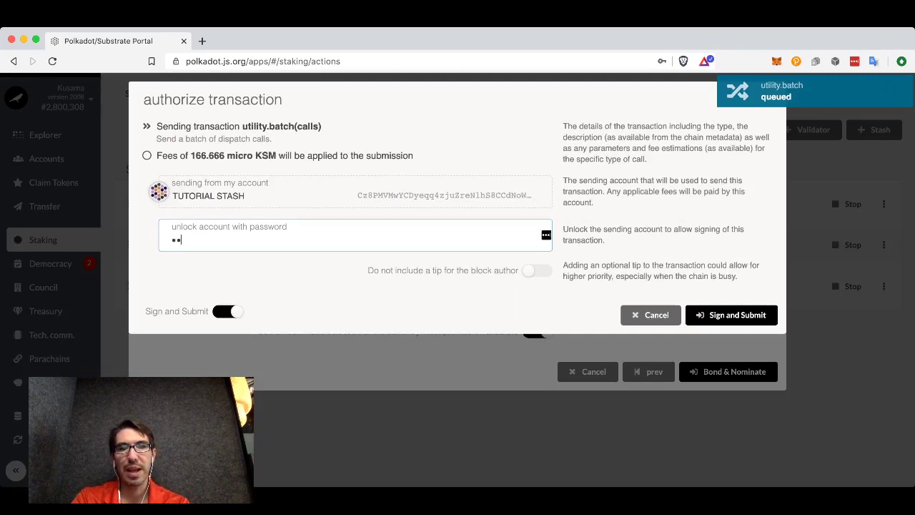
{"action": "type", "text": "•"}
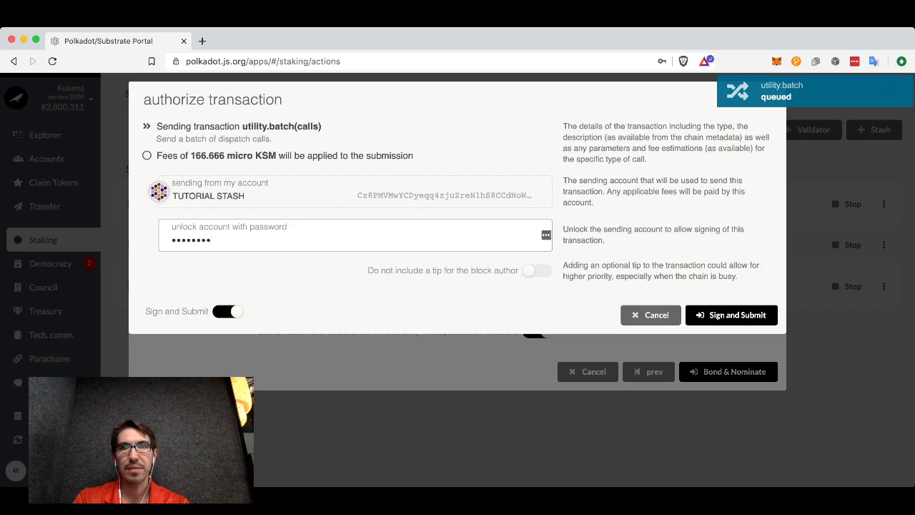
{"action": "key", "text": "Return"}
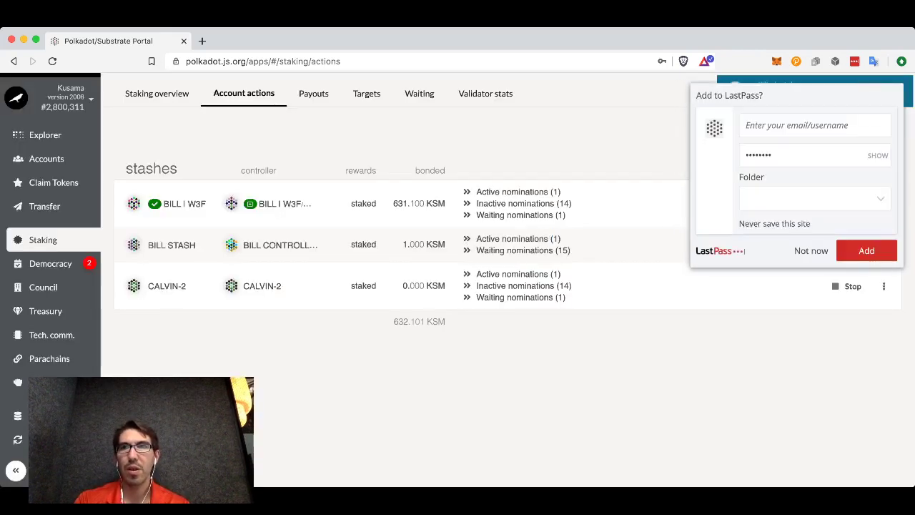
- Decline the browser's password save and expand TUTORIAL STASH's 16 waiting nominations
{"action": "left_click", "coordinate": [811, 250]}
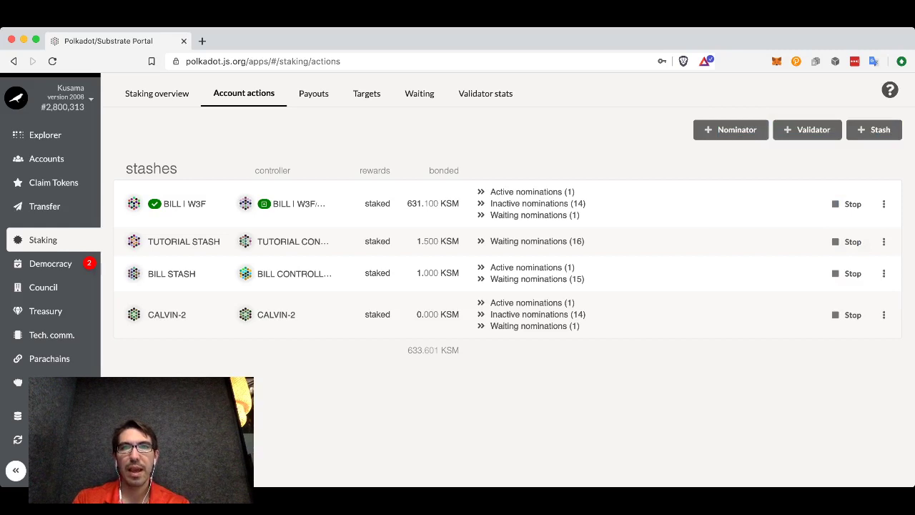
{"action": "left_click", "coordinate": [537, 241]}
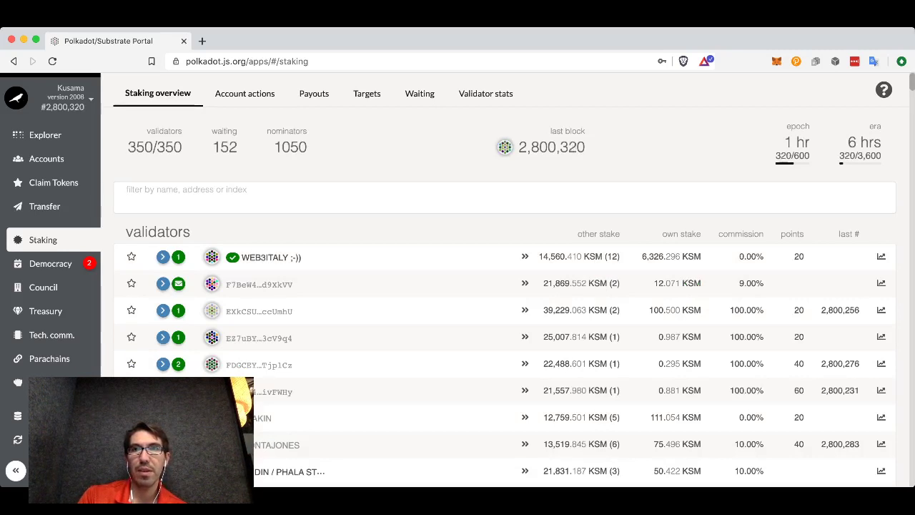
{"action": "left_click_drag", "start_coordinate": [848, 143], "coordinate": [882, 143]}
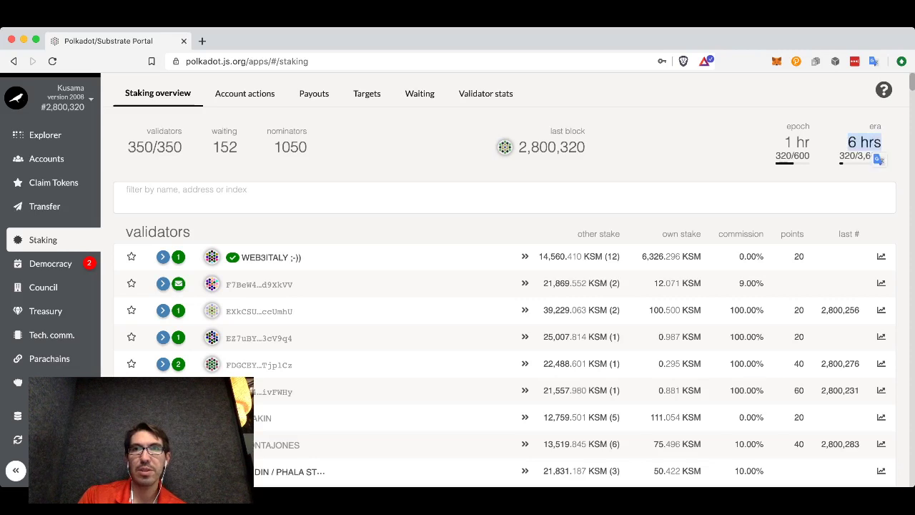
{"action": "double_click", "coordinate": [847, 156]}
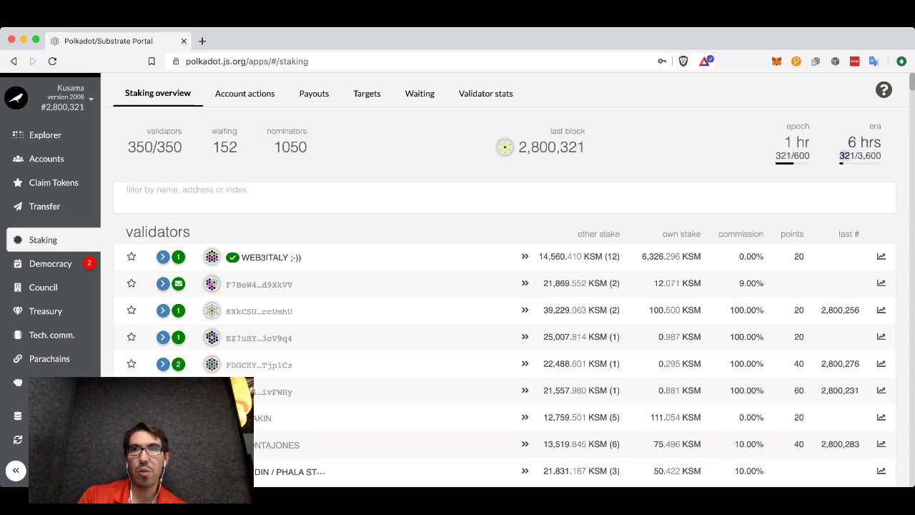
{"action": "left_click_drag", "start_coordinate": [858, 155], "coordinate": [882, 156]}
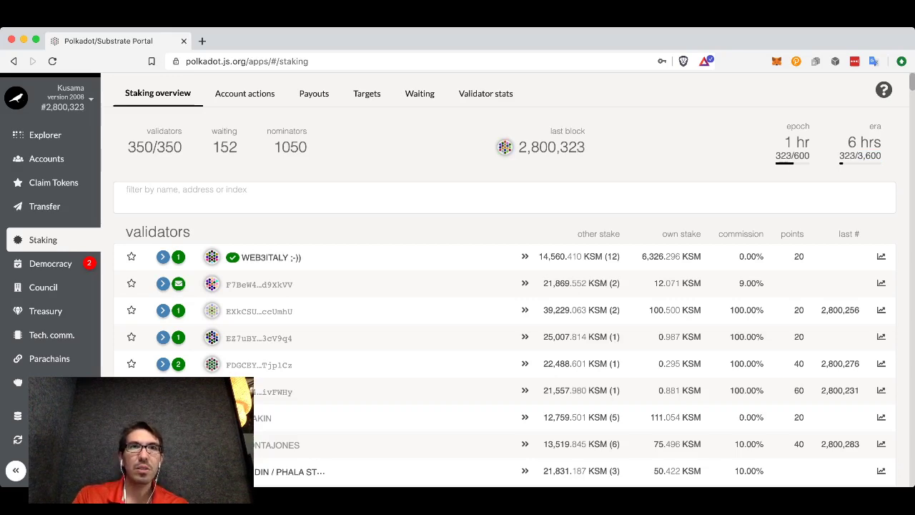
- Begin stopping the tutorial stash's nominations, cancel the staking.chill signing, and open its actions menu
{"action": "left_click", "coordinate": [244, 93]}
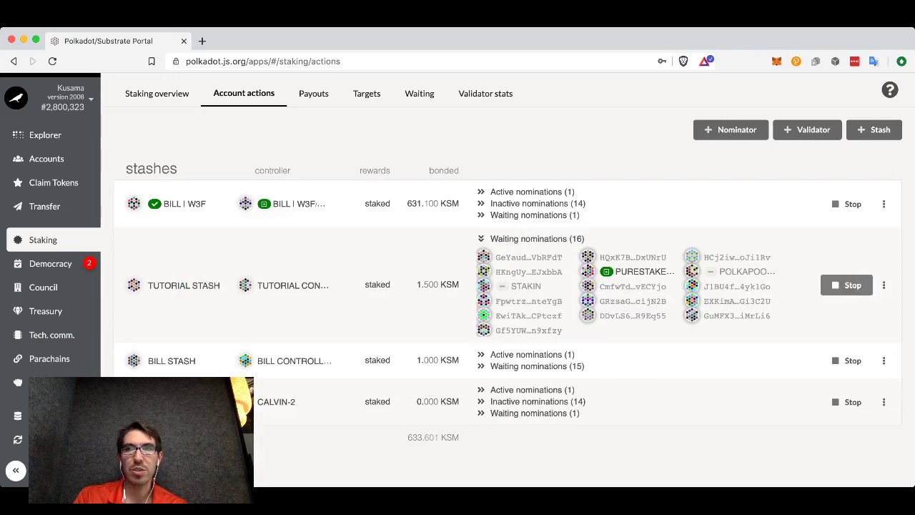
{"action": "left_click", "coordinate": [847, 284]}
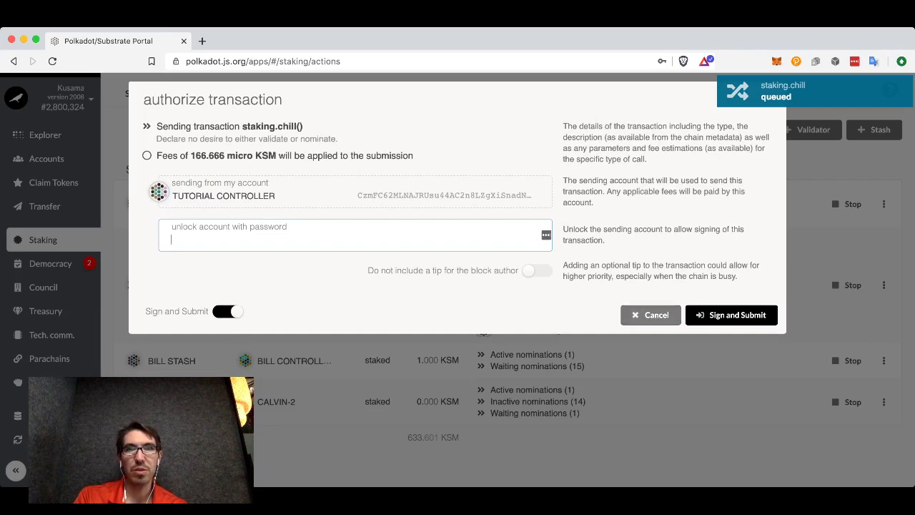
{"action": "key", "text": "Escape"}
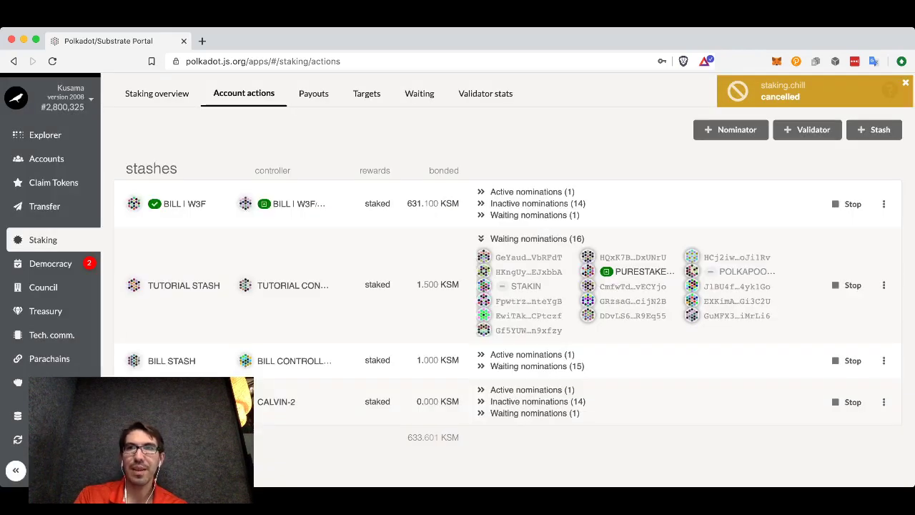
{"action": "left_click", "coordinate": [884, 285]}
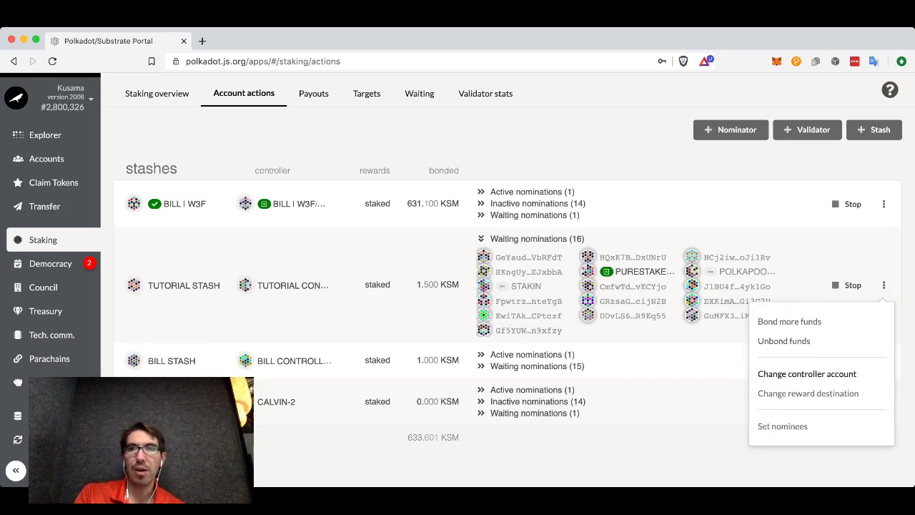
- View the payment destination options in the bonding preferences, then close it with rewards still to stash
{"action": "left_click", "coordinate": [808, 393]}
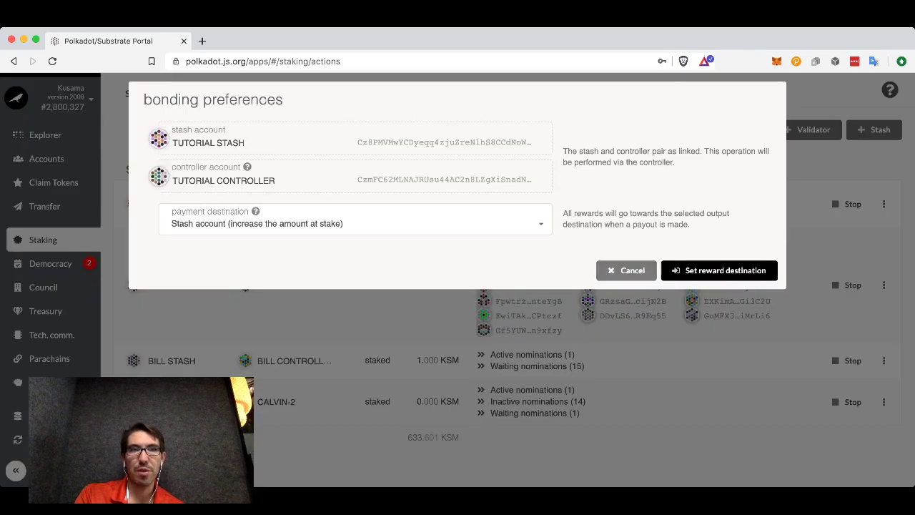
{"action": "left_click", "coordinate": [355, 223]}
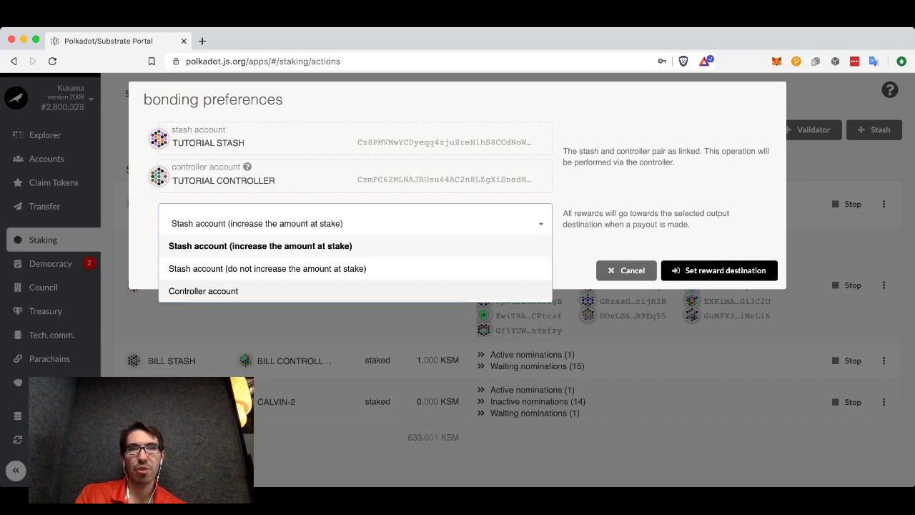
{"action": "left_click", "coordinate": [627, 270]}
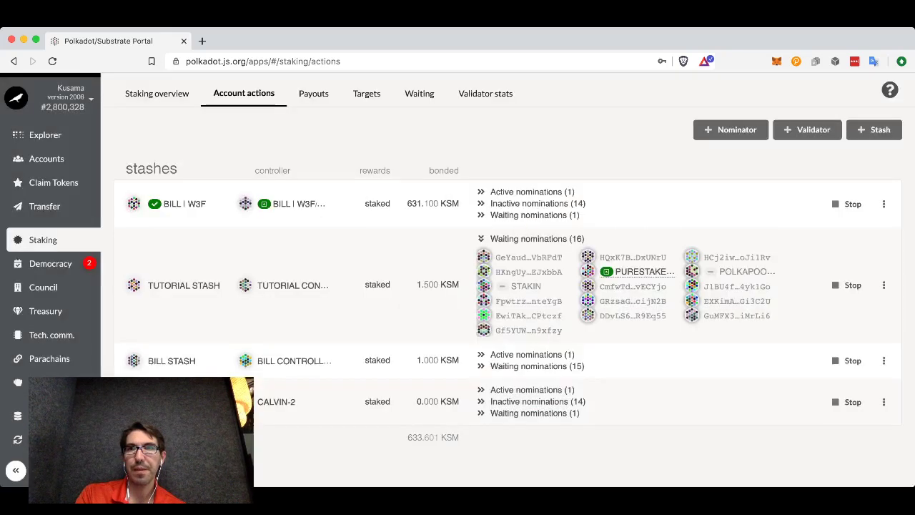
{"action": "left_click", "coordinate": [884, 285]}
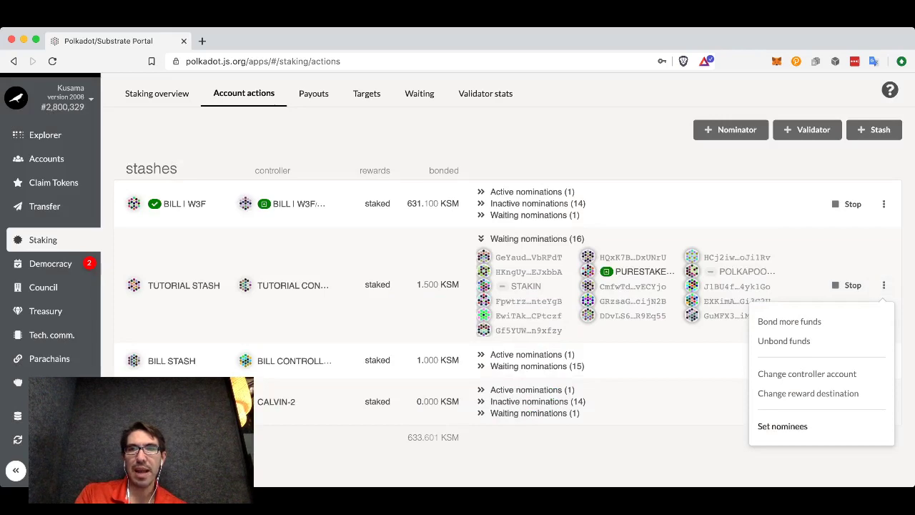
{"action": "left_click", "coordinate": [783, 425]}
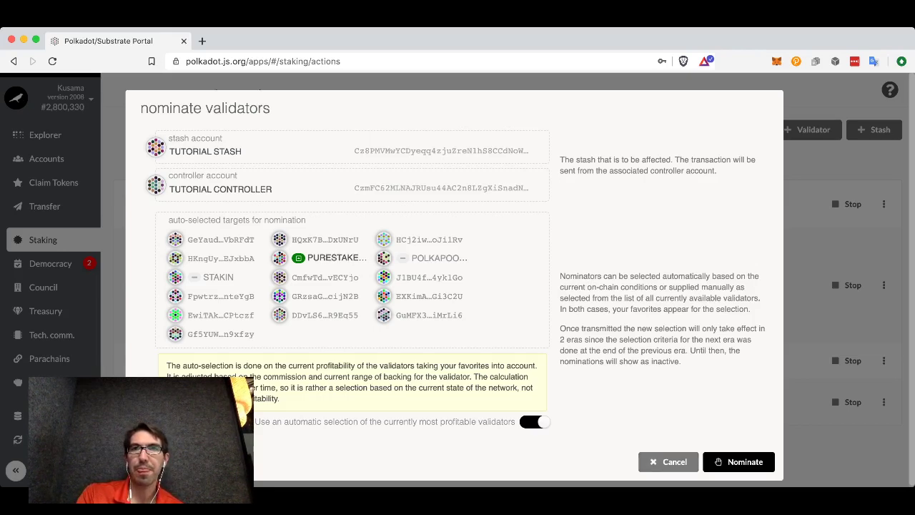
{"action": "key", "text": "Escape"}
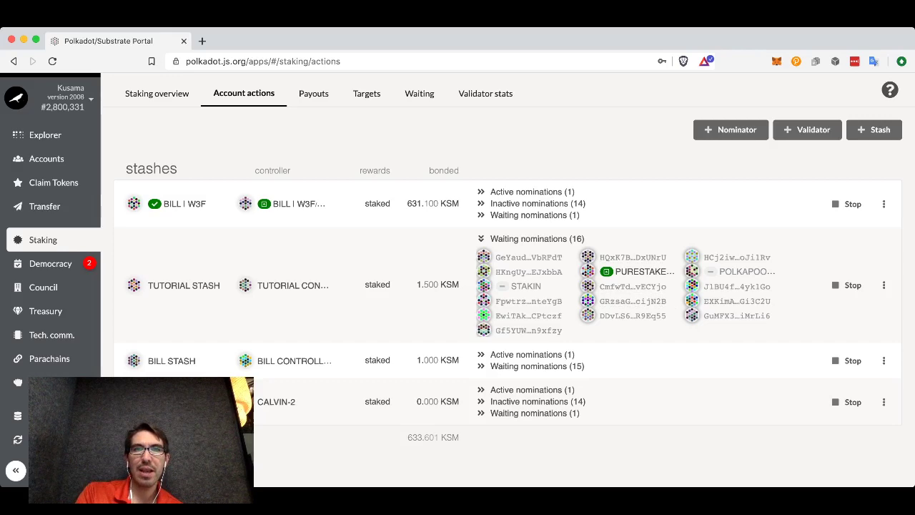
- Expand the bottom stash's active, fourteen inactive and waiting nominations to list all its validators
{"action": "left_click", "coordinate": [532, 389]}
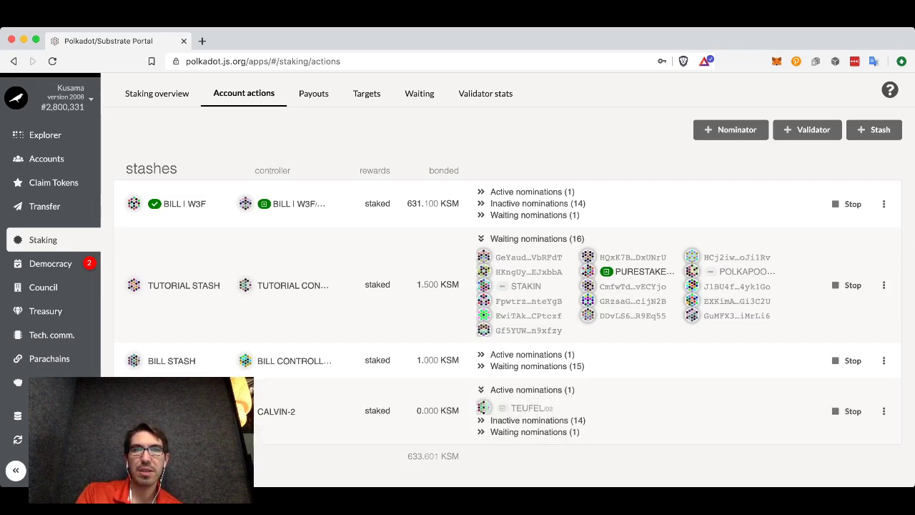
{"action": "left_click", "coordinate": [538, 421]}
{"action": "scroll", "coordinate": [538, 421], "scroll_direction": "down", "scroll_amount": 2}
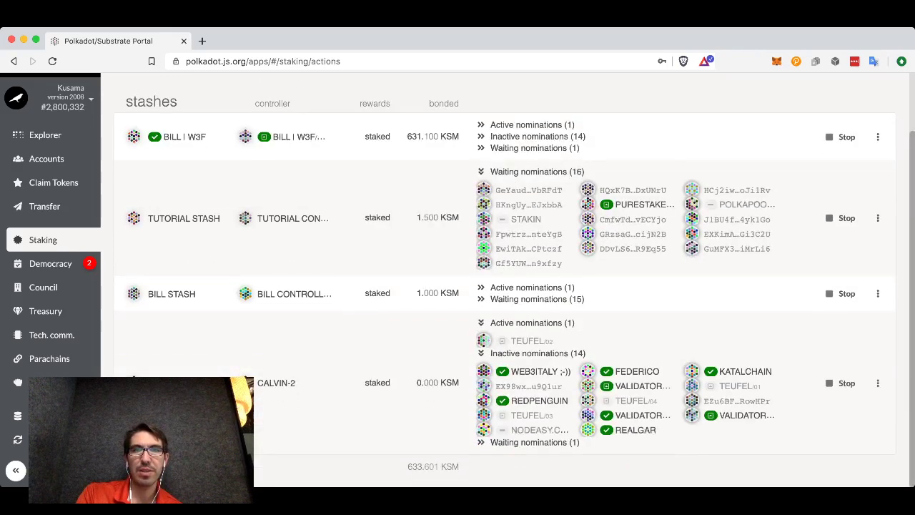
{"action": "left_click", "coordinate": [535, 442]}
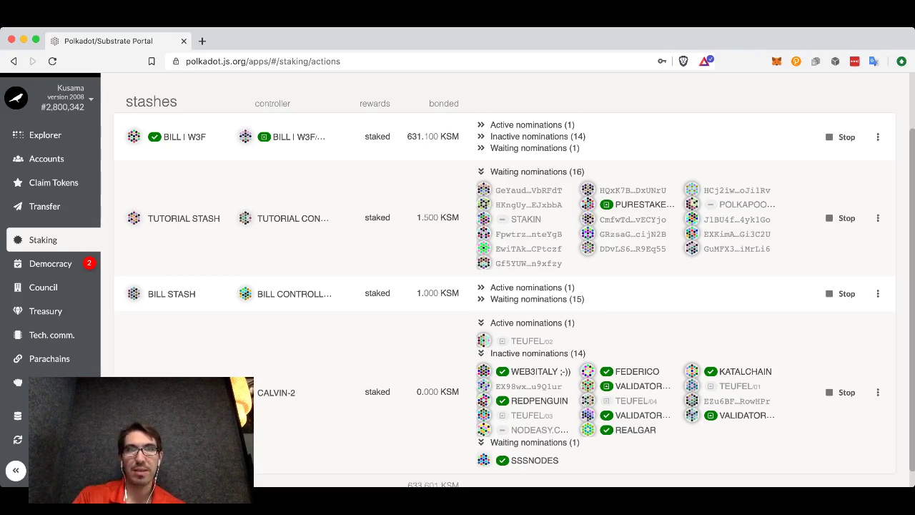
{"action": "scroll", "coordinate": [501, 286], "scroll_direction": "up", "scroll_amount": 2}
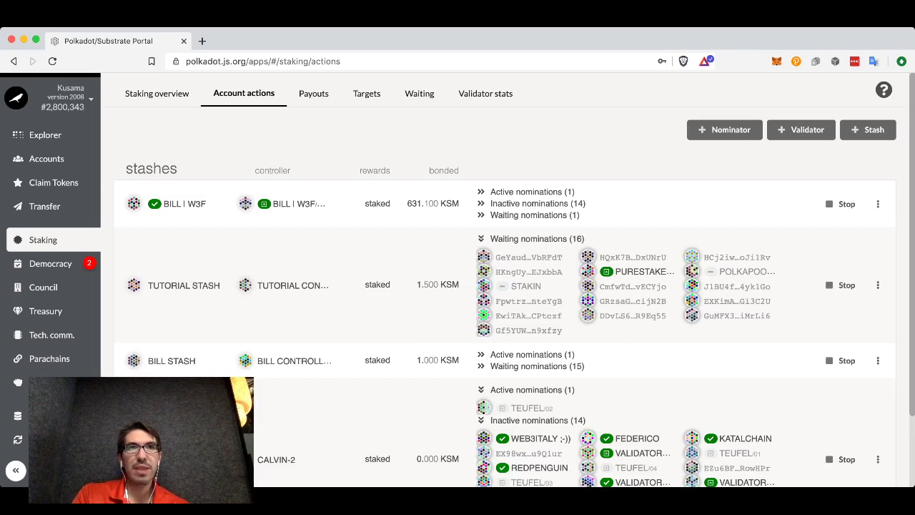
- Show the Staking Targets list ranking validators by estimated profit per era for 1000 KSM
{"action": "left_click", "coordinate": [366, 93]}
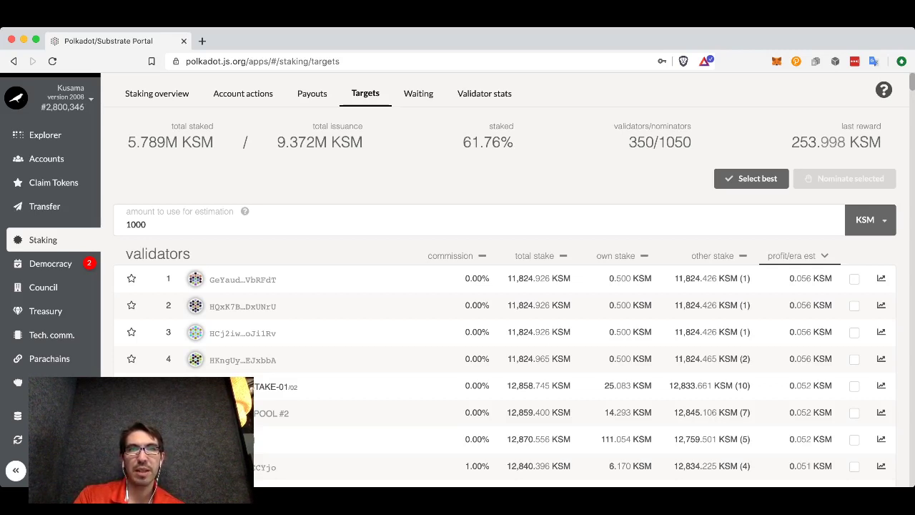
{"action": "scroll", "coordinate": [501, 322], "scroll_direction": "down", "scroll_amount": 3}
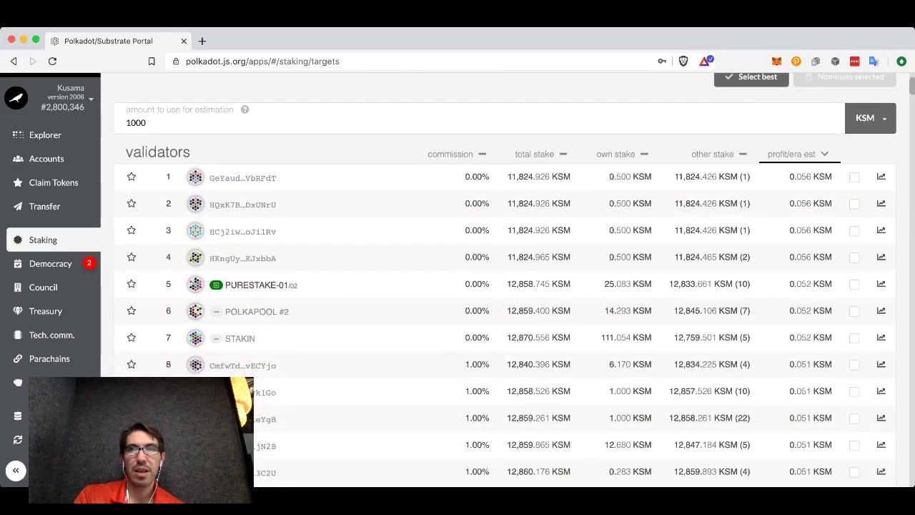
{"action": "scroll", "coordinate": [500, 286], "scroll_direction": "up", "scroll_amount": 3}
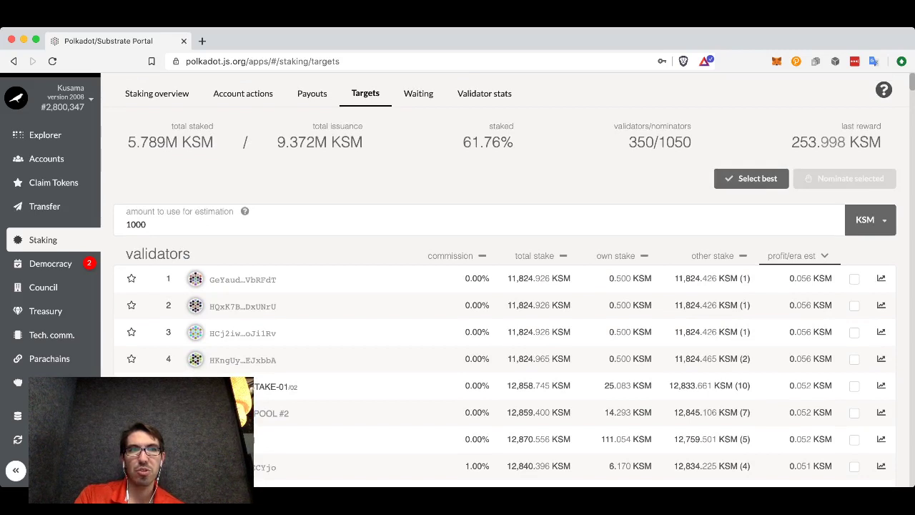
- Change the Targets estimation amount from 1000 to 4000 KSM
{"action": "double_click", "coordinate": [136, 224]}
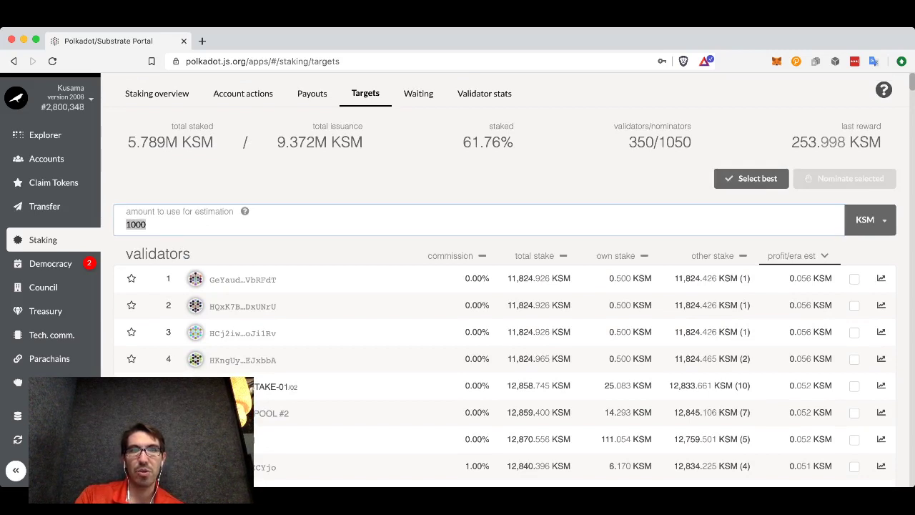
{"action": "key", "text": "Right"}
{"action": "key", "text": "BackSpace"}
{"action": "key", "text": "BackSpace"}
{"action": "key", "text": "BackSpace"}
{"action": "key", "text": "BackSpace"}
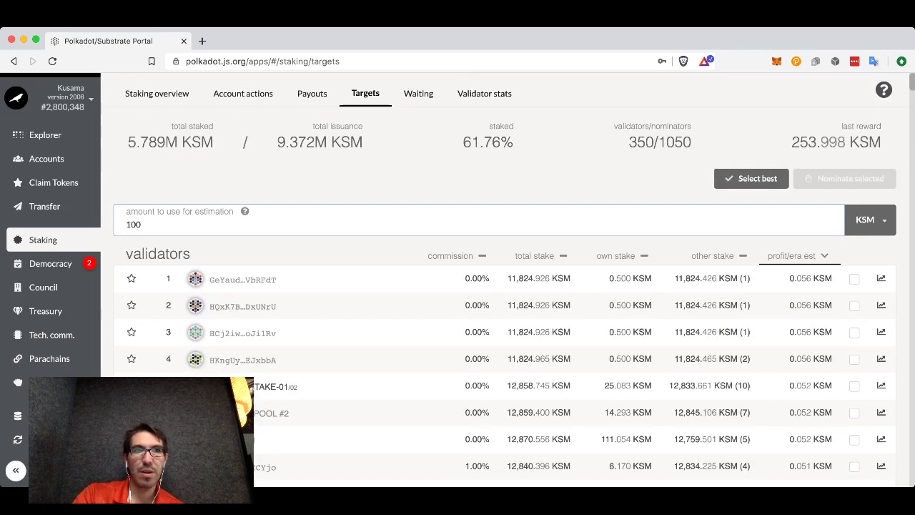
{"action": "type", "text": "4"}
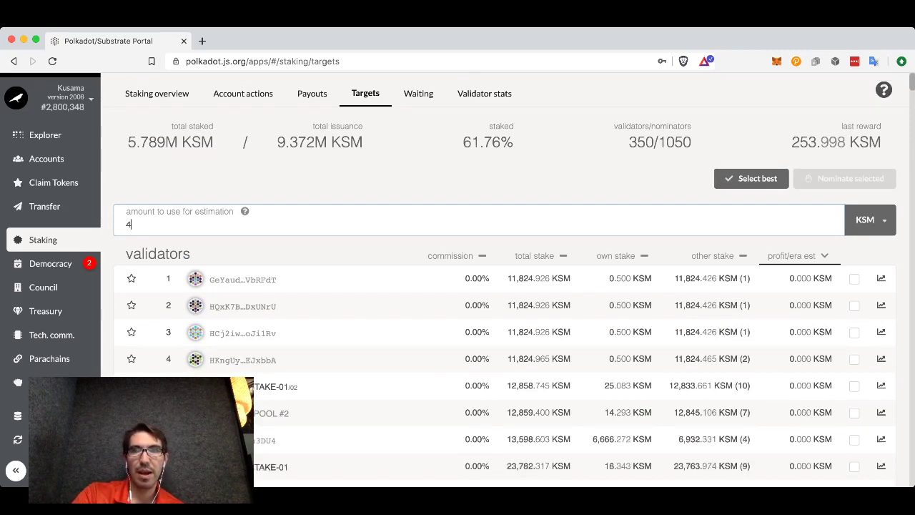
{"action": "type", "text": "00"}
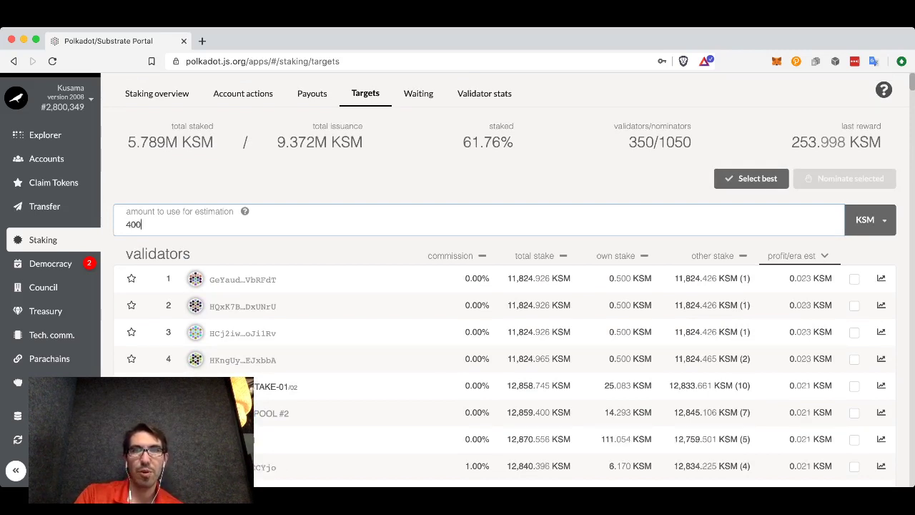
{"action": "type", "text": "0"}
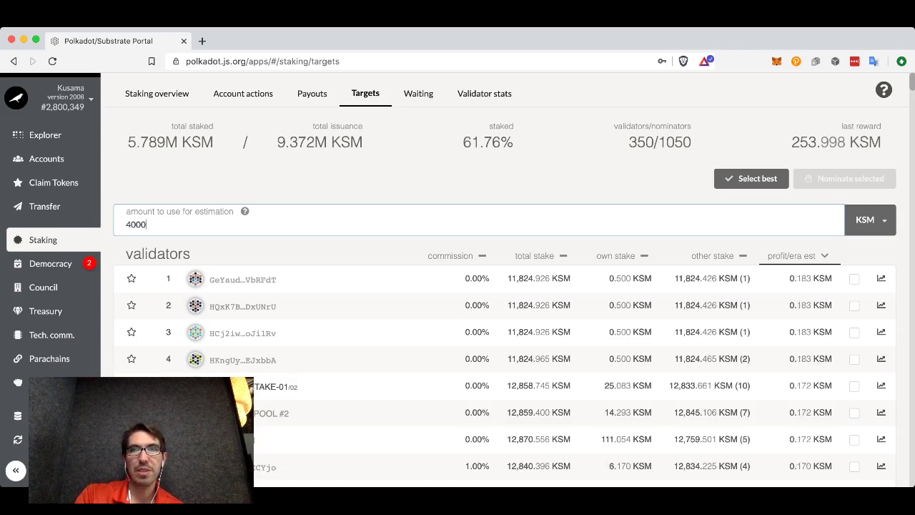
{"action": "key", "text": "Tab"}
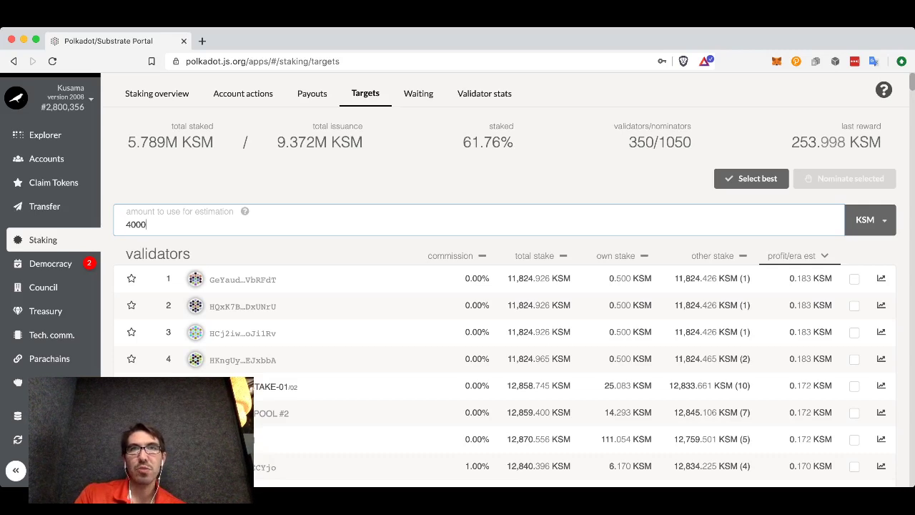
{"action": "left_click_drag", "start_coordinate": [462, 142], "coordinate": [514, 142]}
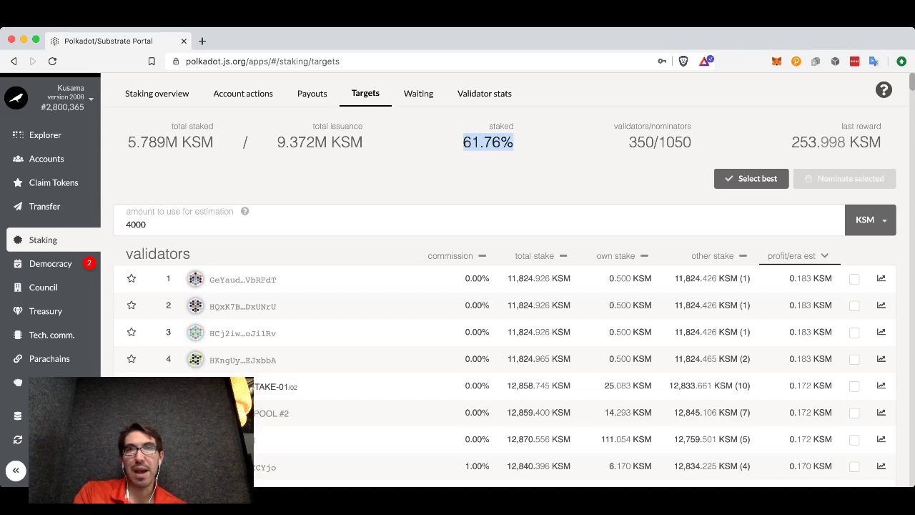
- Load the Payouts page, then switch to the Validator stats lookup
{"action": "left_click", "coordinate": [312, 93]}
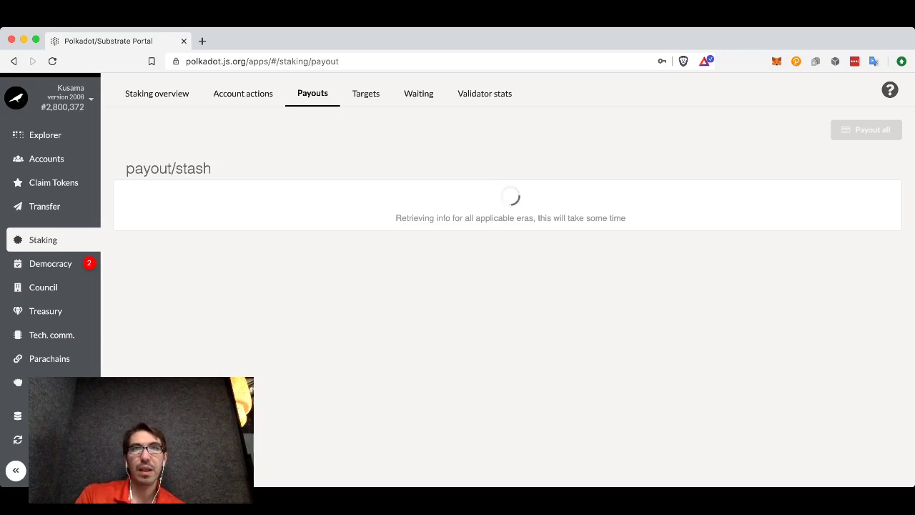
{"action": "left_click", "coordinate": [484, 93]}
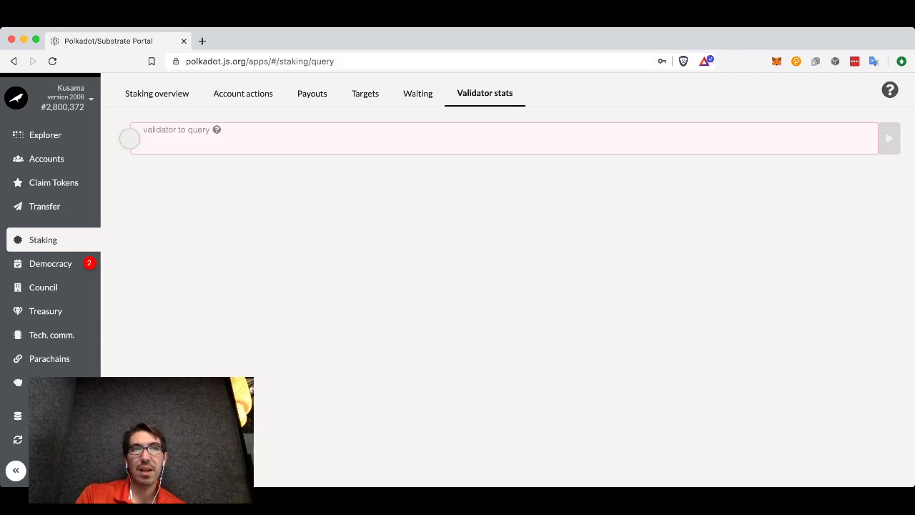
- Show the Waiting page listing intention validators awaiting election
{"action": "left_click", "coordinate": [417, 93]}
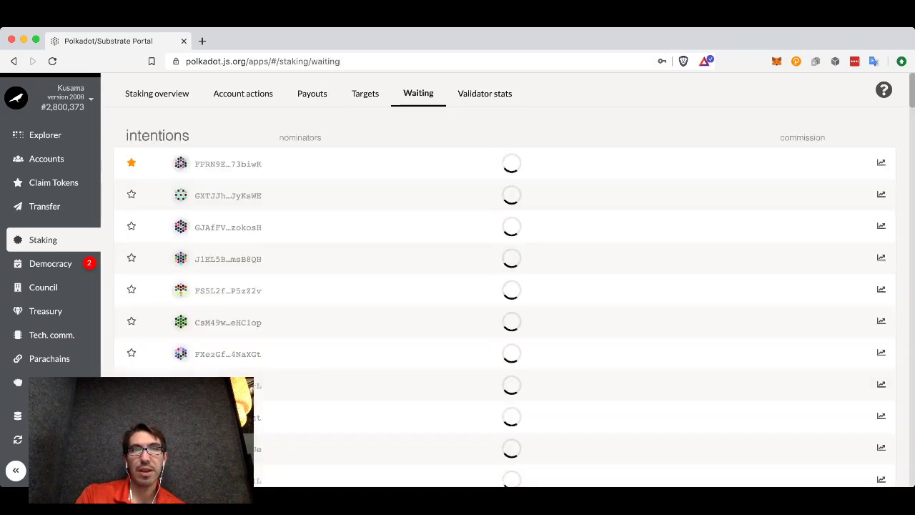